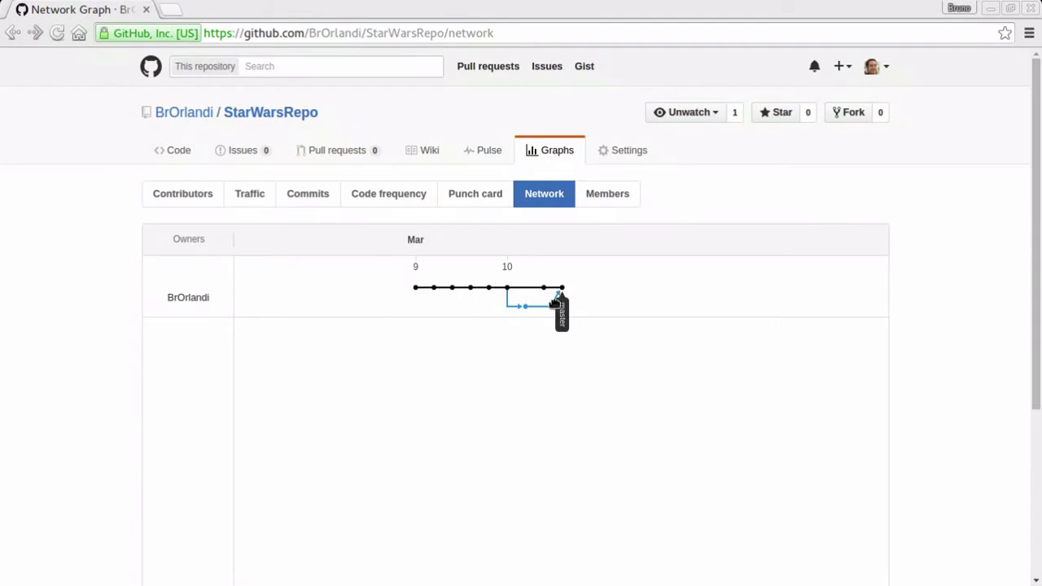
Examine the branch and merge commits on the master line of the StarWarsRepo network graph.
drag(588, 301, 564, 302)
mouse_move(553, 290)
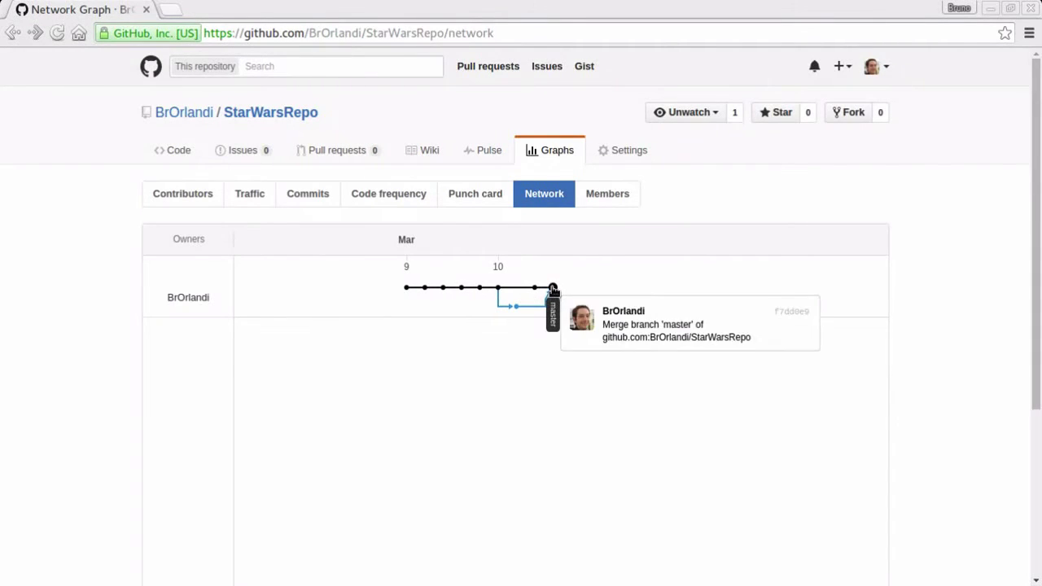
mouse_move(518, 309)
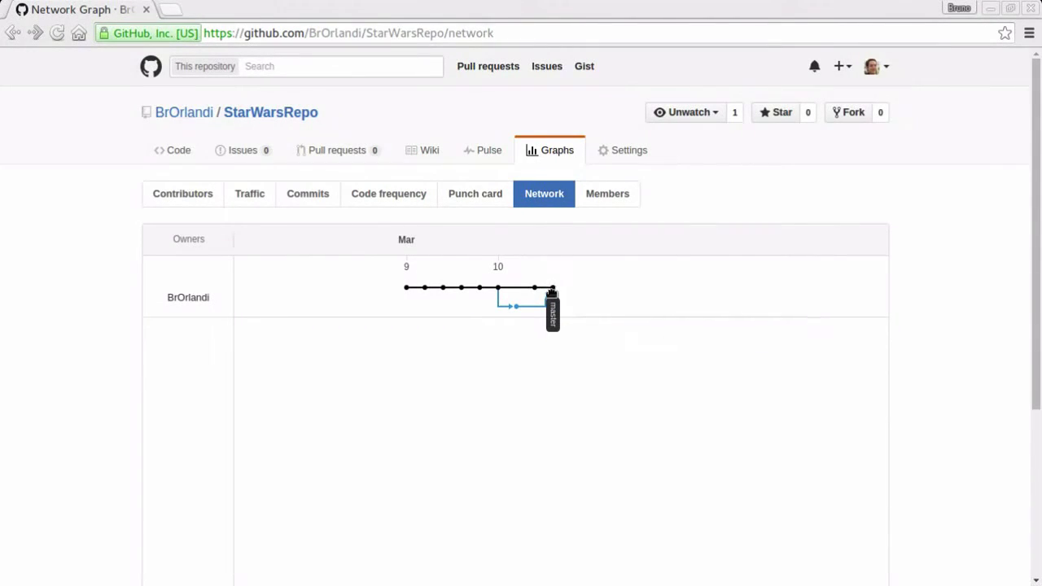
mouse_move(500, 291)
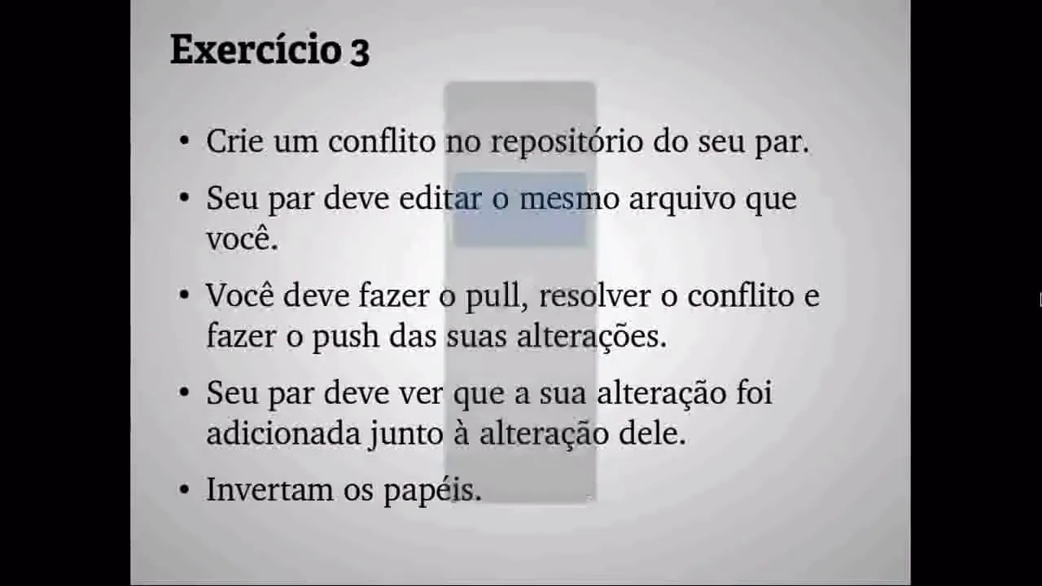
Search the desktop for "git", launch GitEye and bring its window in front of the open windows.
key(alt+Tab)
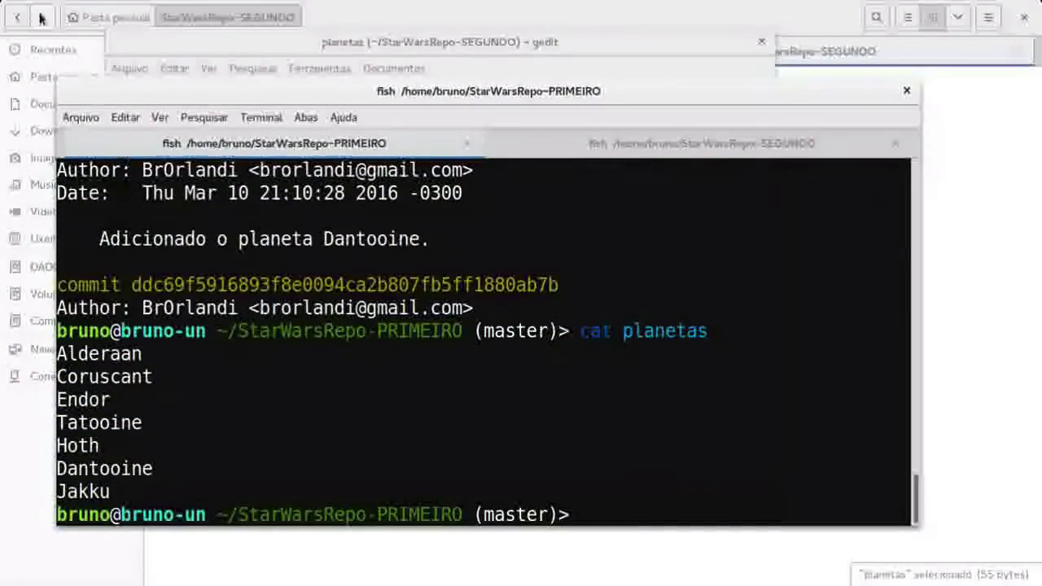
key(super)
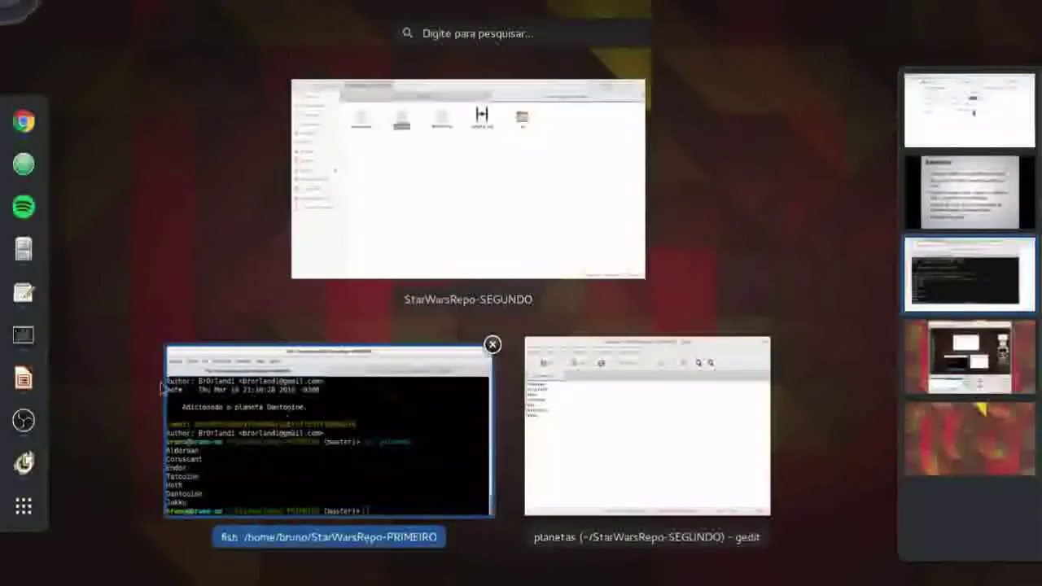
text(git)
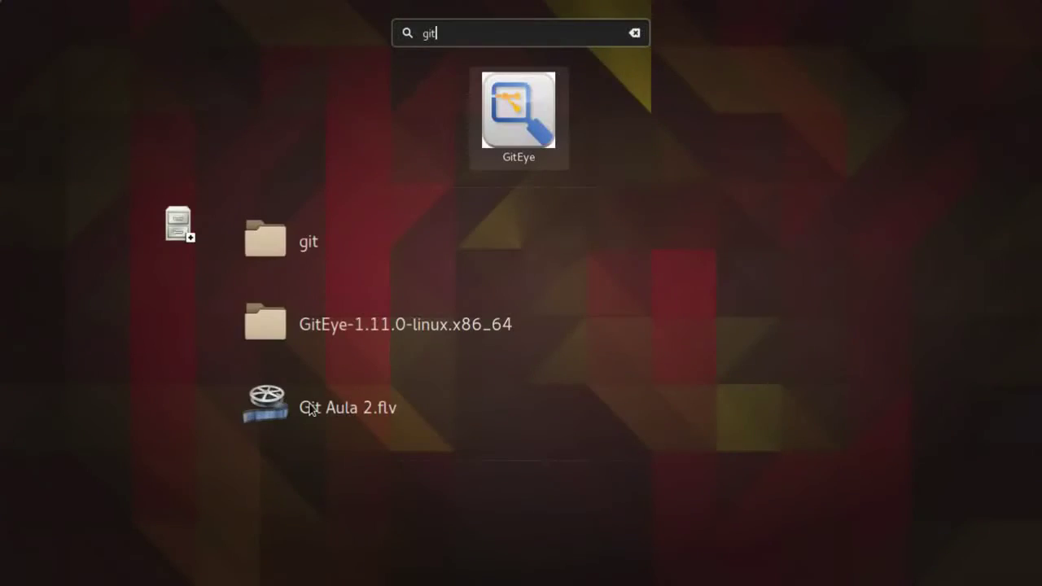
key(Return)
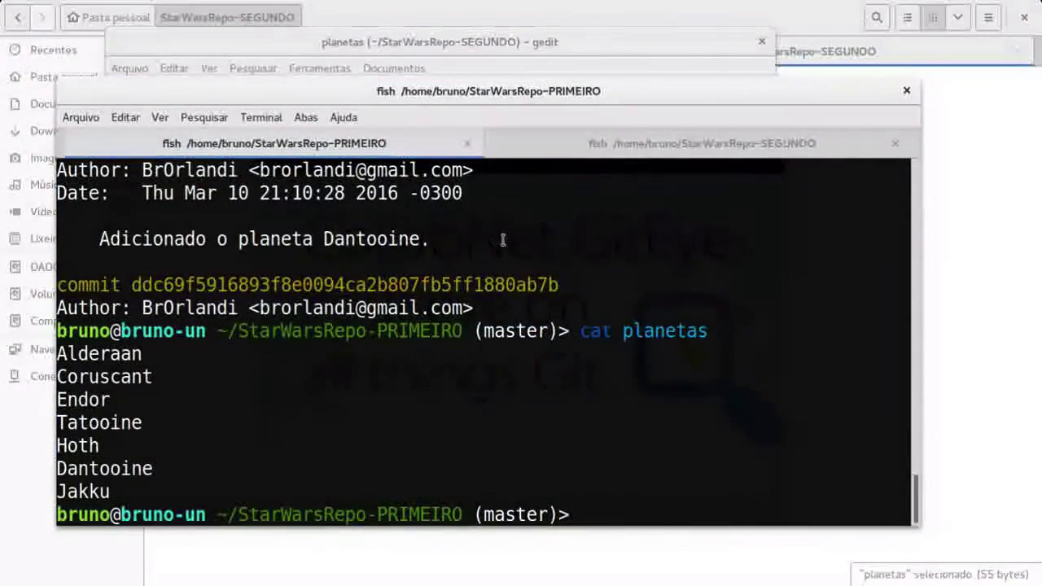
mouse_move(526, 86)
mouse_down()
mouse_move(537, 105)
mouse_move(531, 126)
mouse_move(529, 90)
mouse_up()
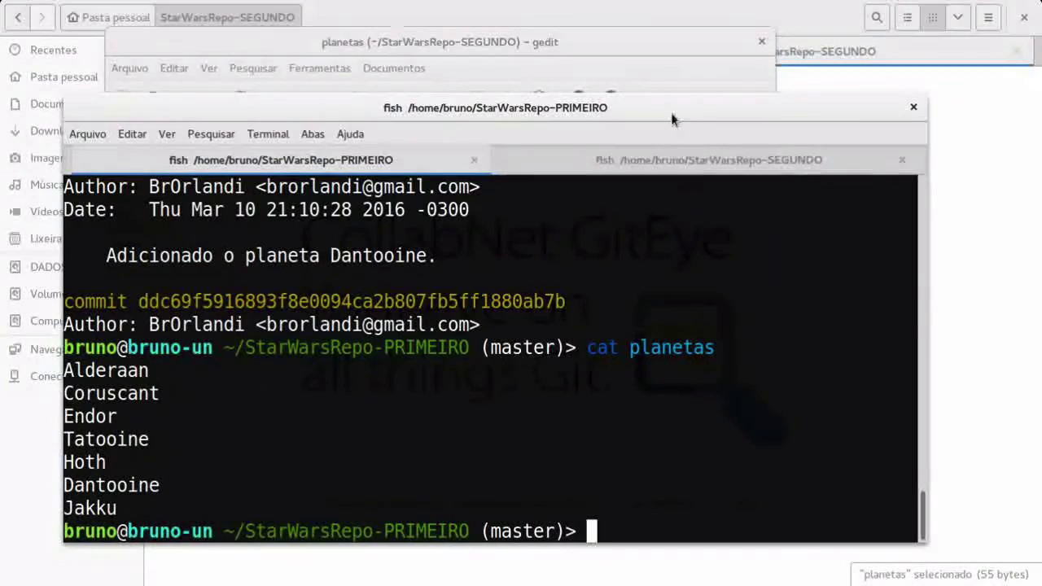
key(alt+Tab)
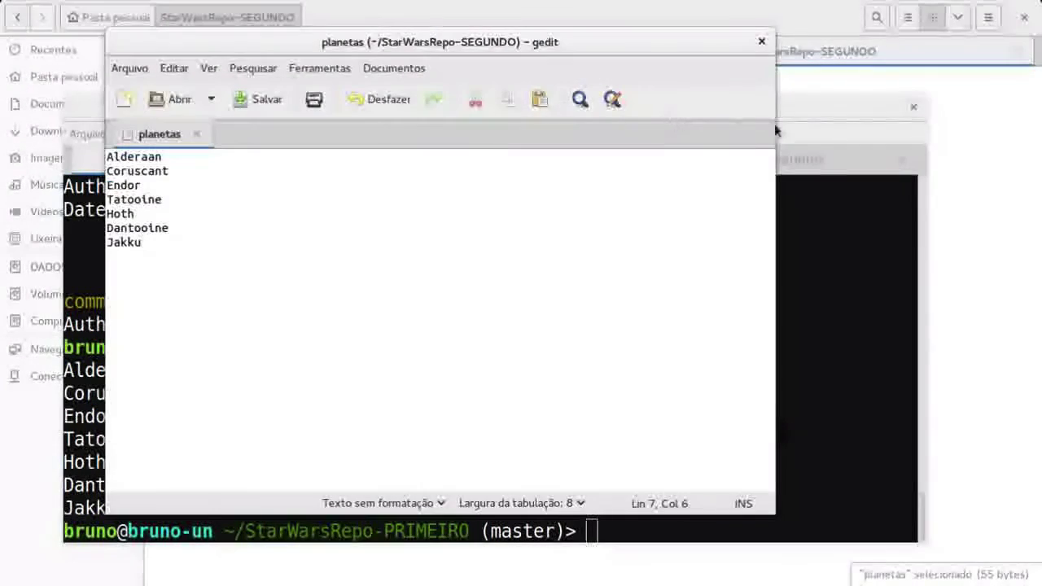
click(789, 126)
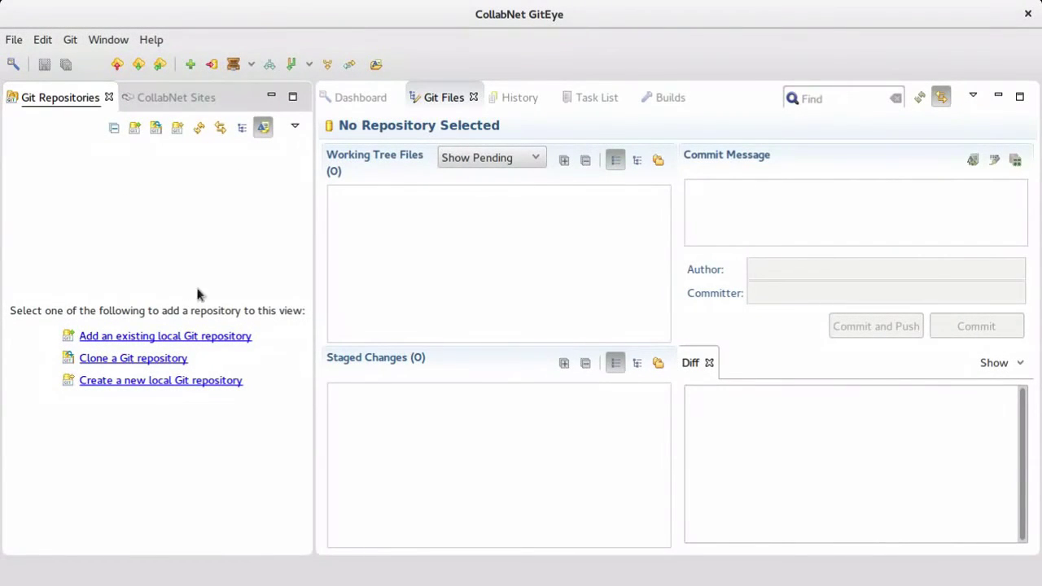
Add the existing local Git repository StarWarsRepo-PRIMEIRO from the home folder.
click(172, 341)
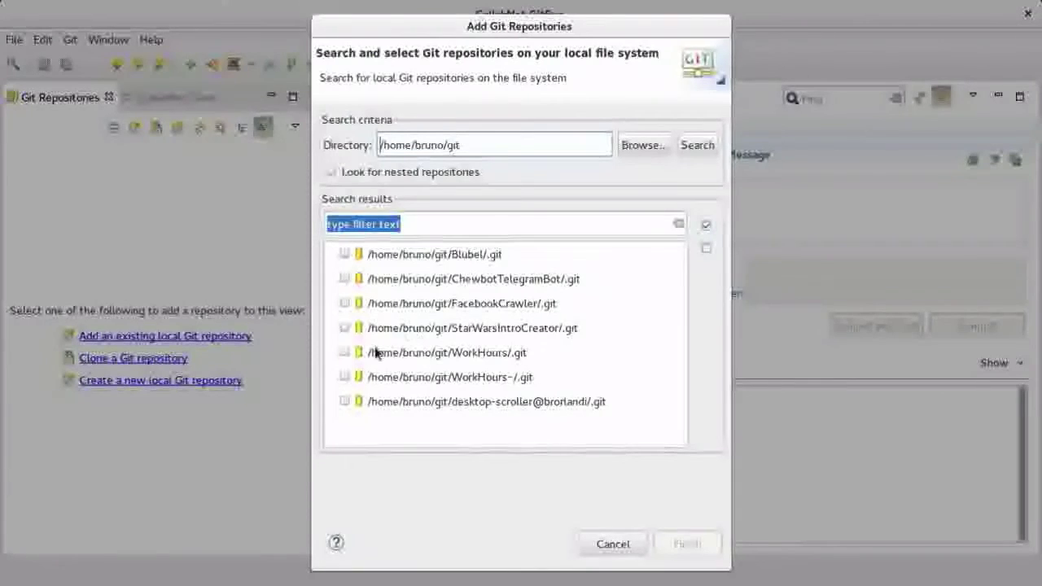
click(643, 143)
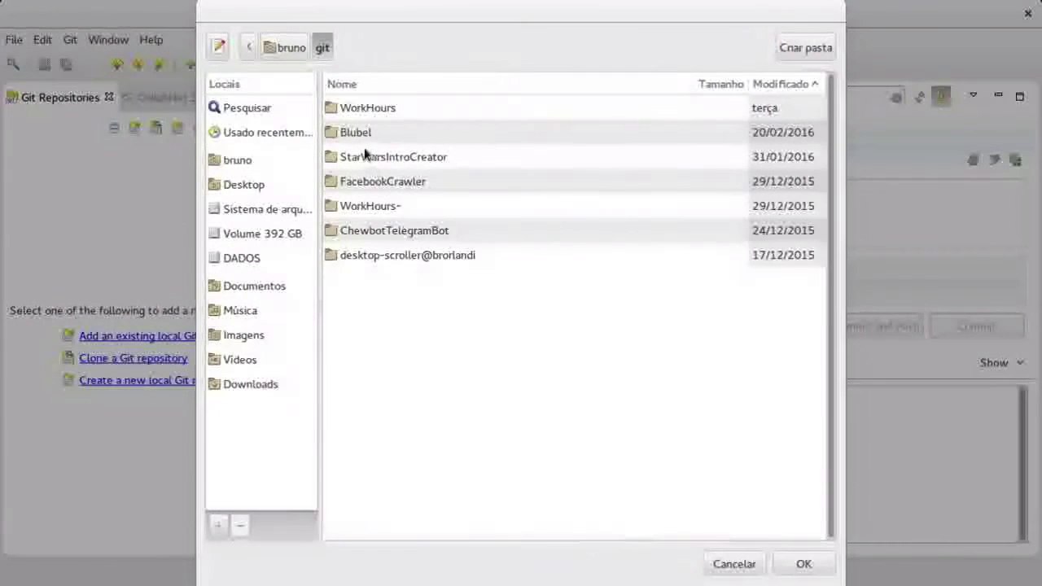
click(242, 160)
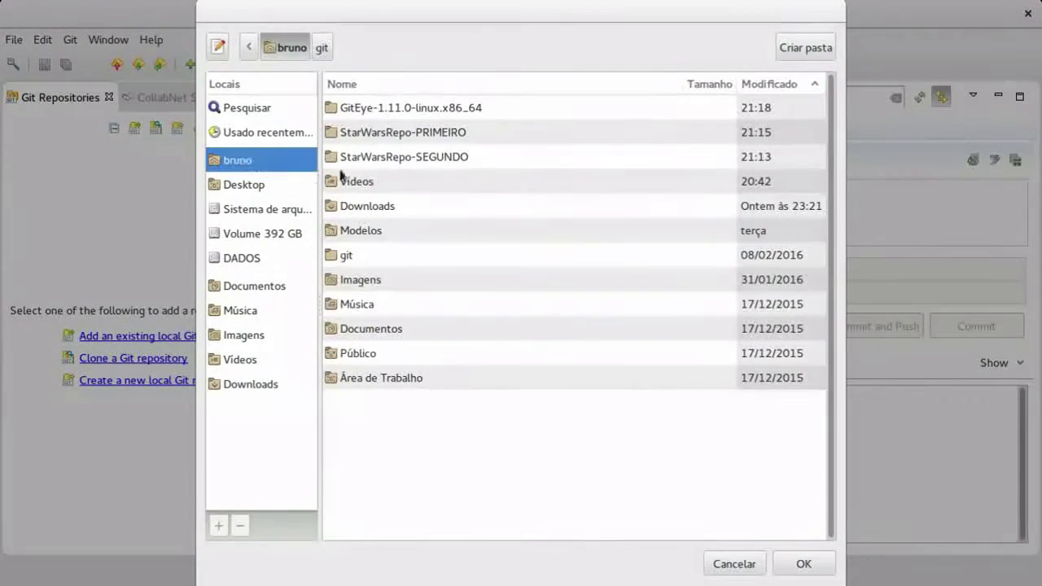
double_click(437, 139)
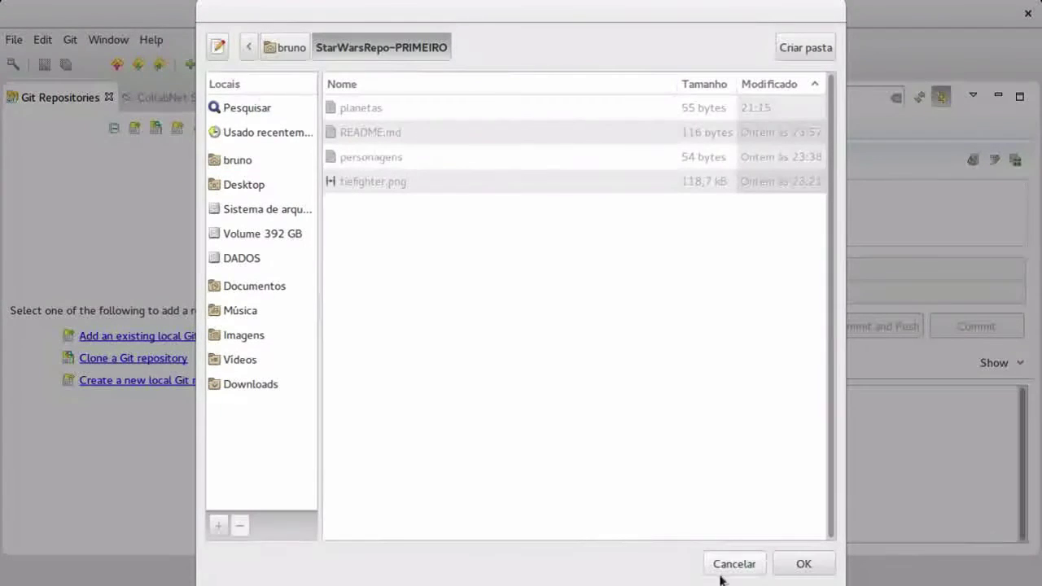
click(797, 564)
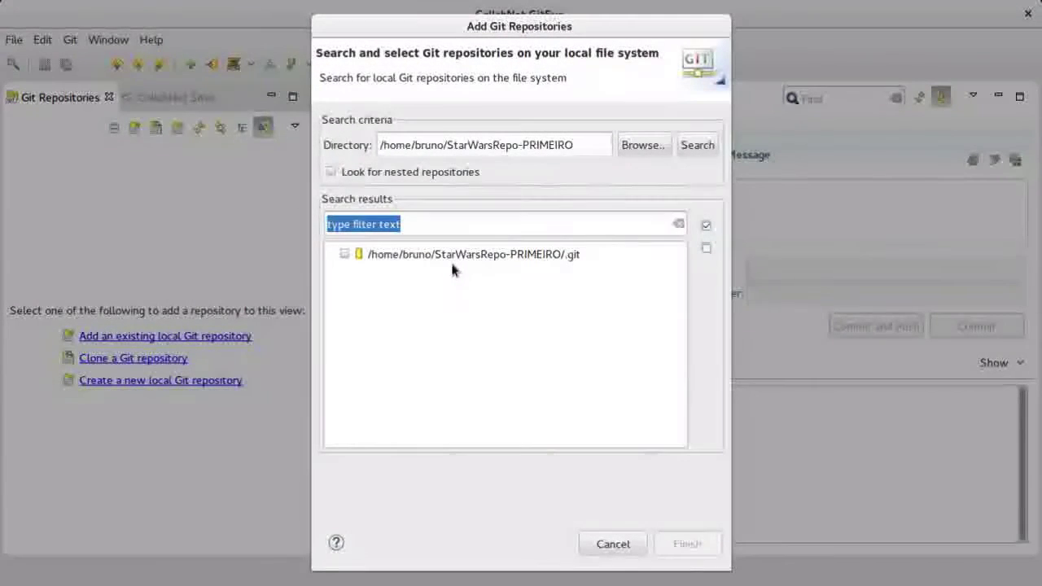
click(354, 254)
click(345, 254)
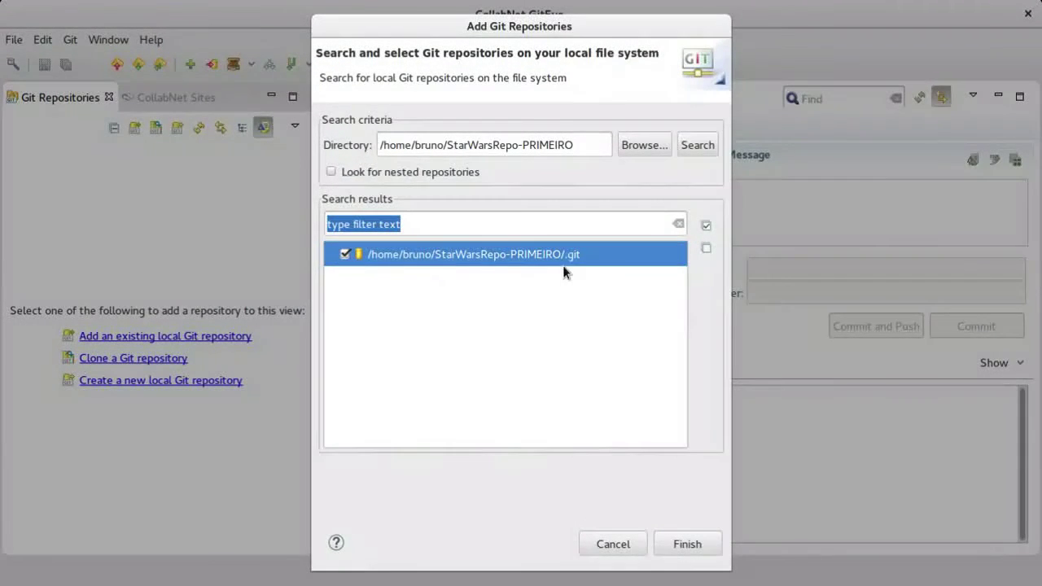
click(687, 544)
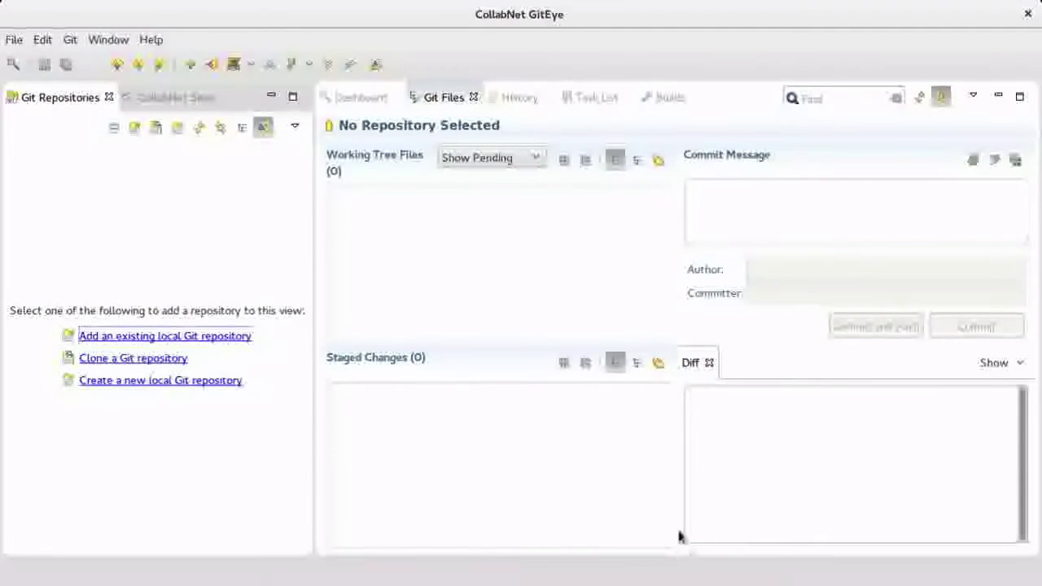
Select StarWarsRepo-PRIMEIRO and create its .project file without adding that file to .gitignore.
click(122, 154)
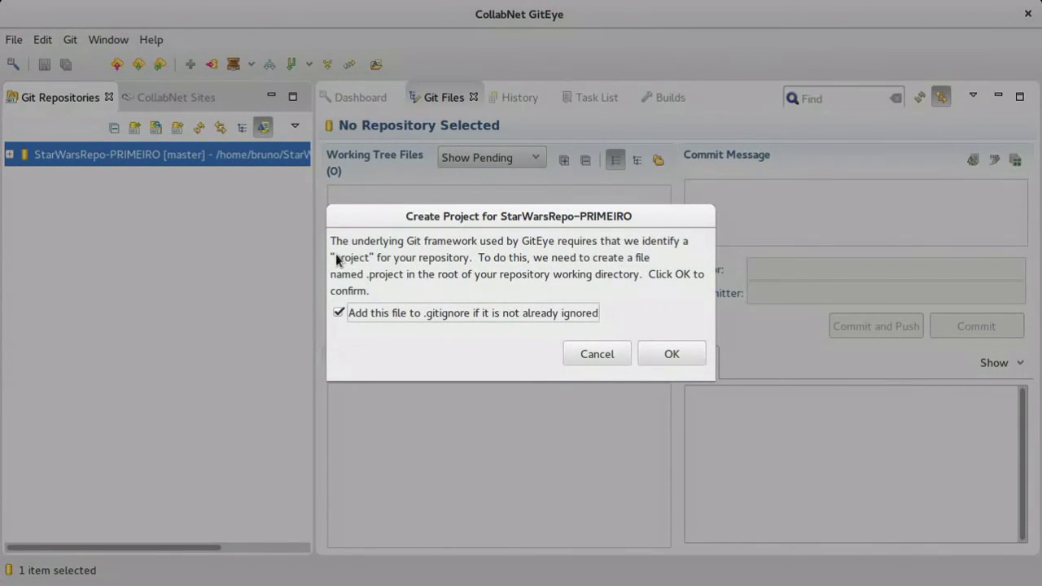
click(395, 312)
click(415, 317)
click(666, 354)
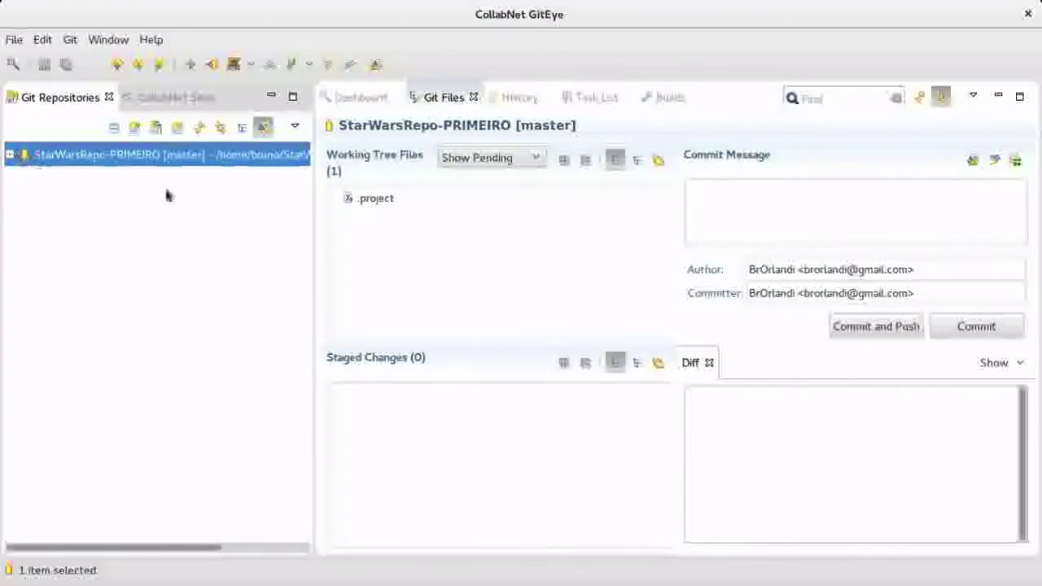
Inspect the diff of the pending .project file and the repository's local branches and working directory.
double_click(60, 156)
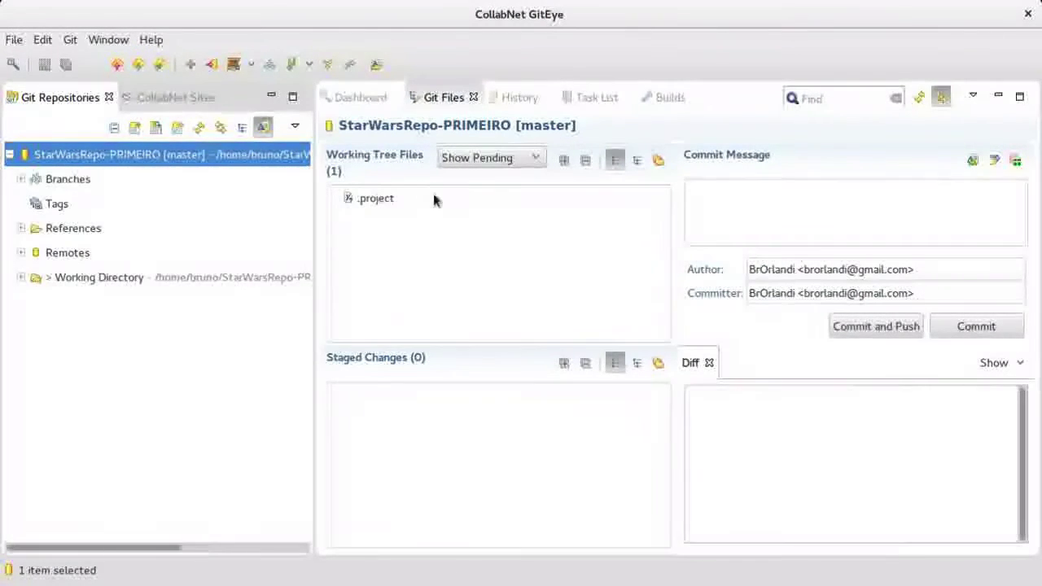
click(423, 200)
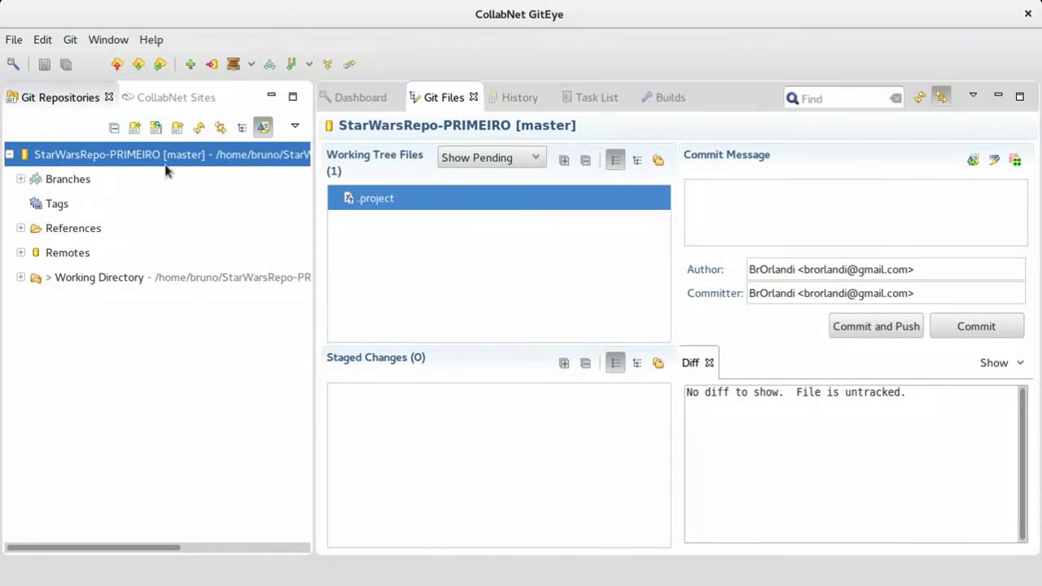
click(106, 181)
click(22, 179)
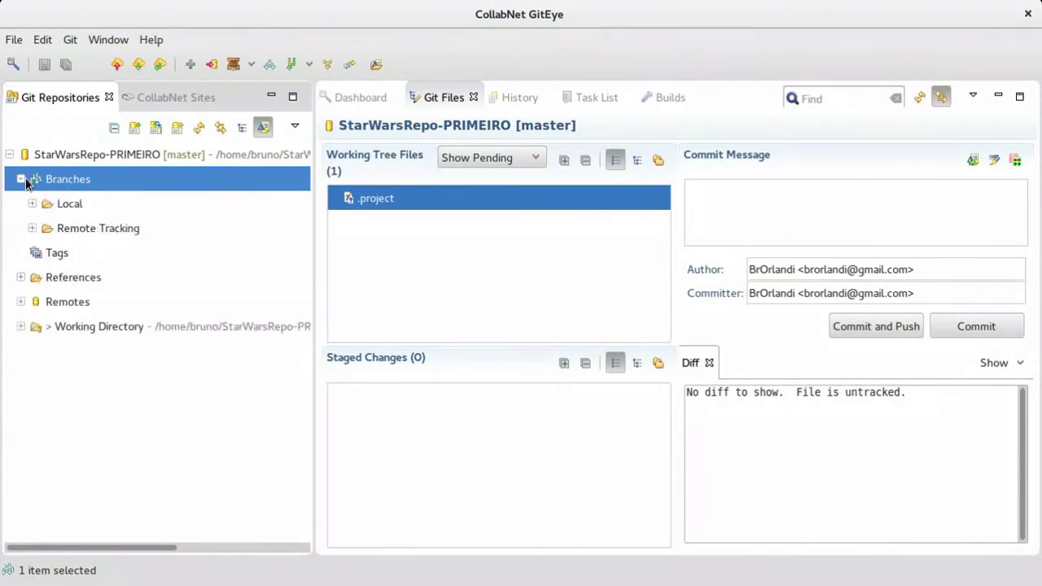
click(33, 204)
click(38, 204)
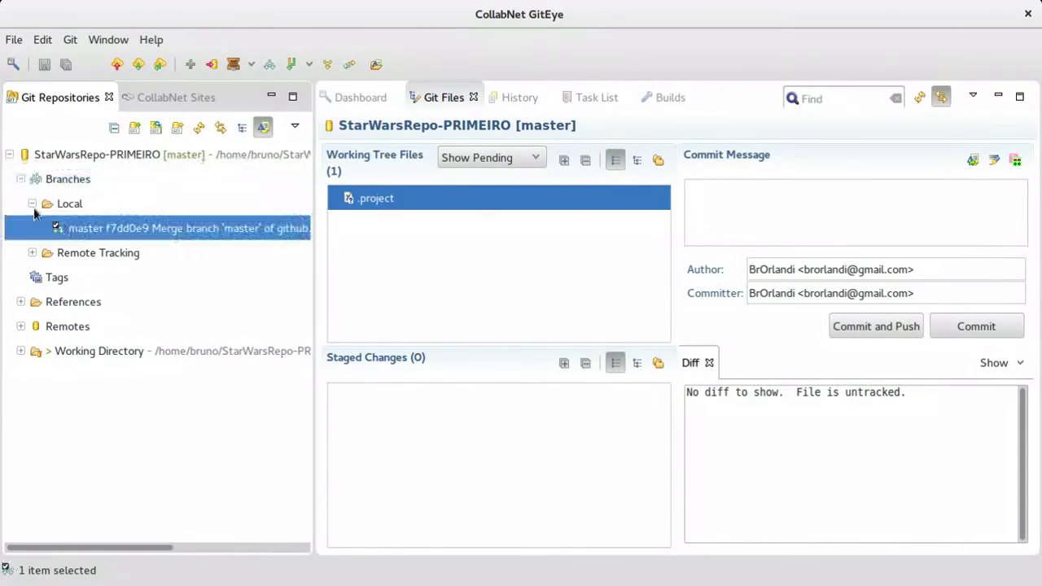
click(16, 179)
click(21, 179)
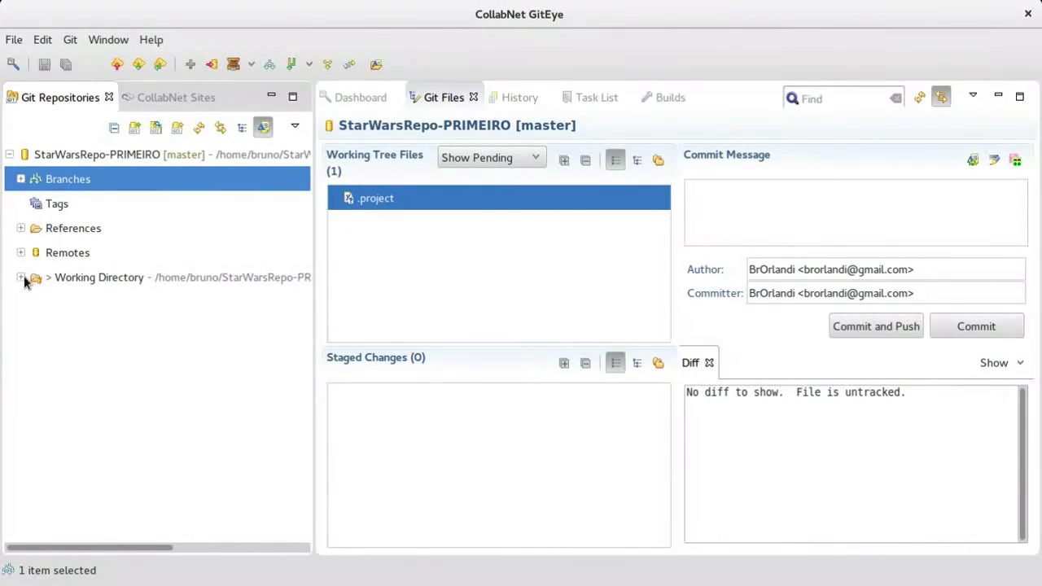
click(21, 277)
click(21, 278)
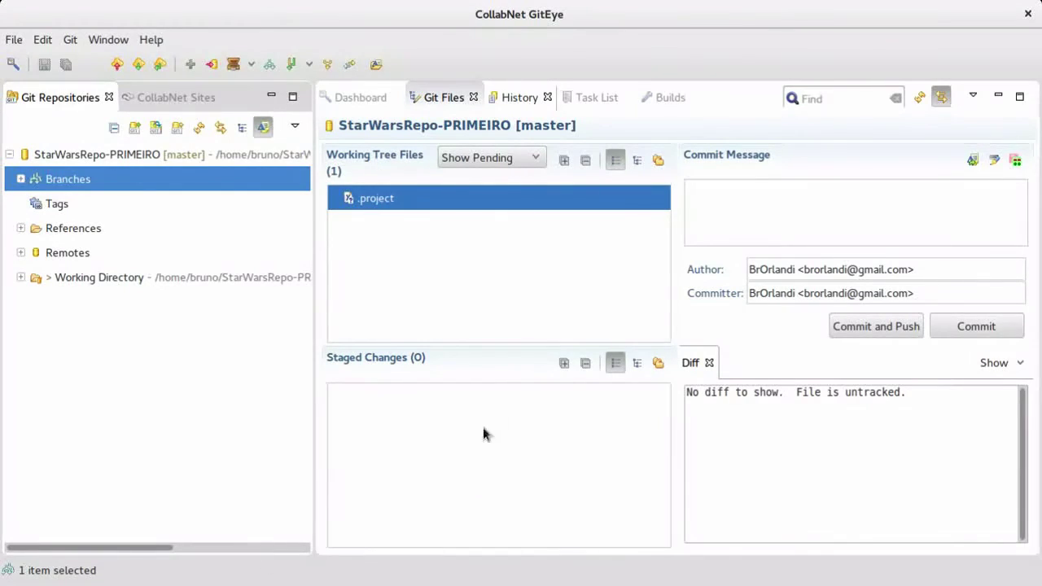
Show the commit history of StarWarsRepo-PRIMEIRO and enlarge the commit list to make room for all commits.
click(516, 98)
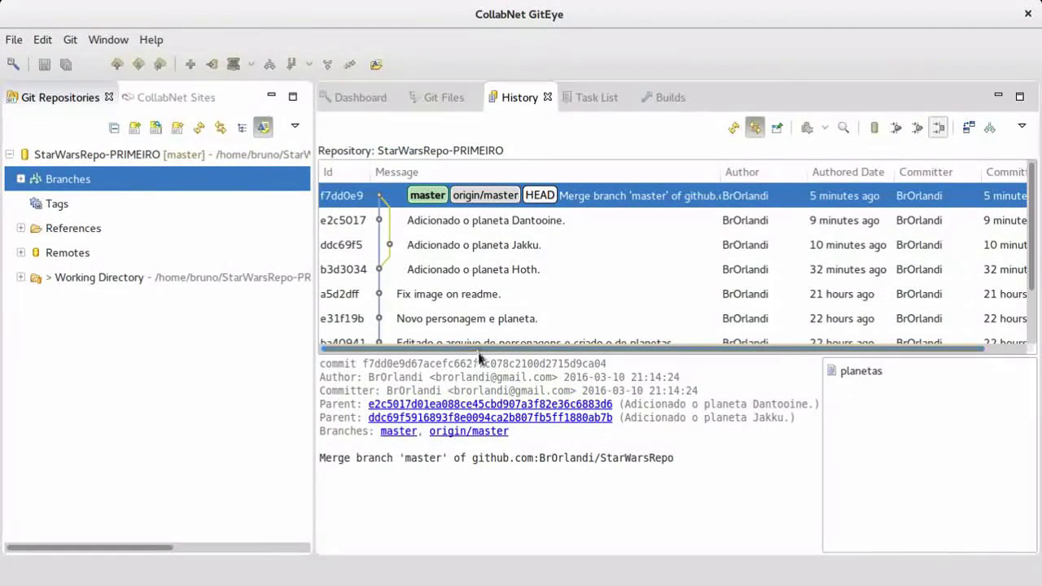
drag(479, 356, 480, 410)
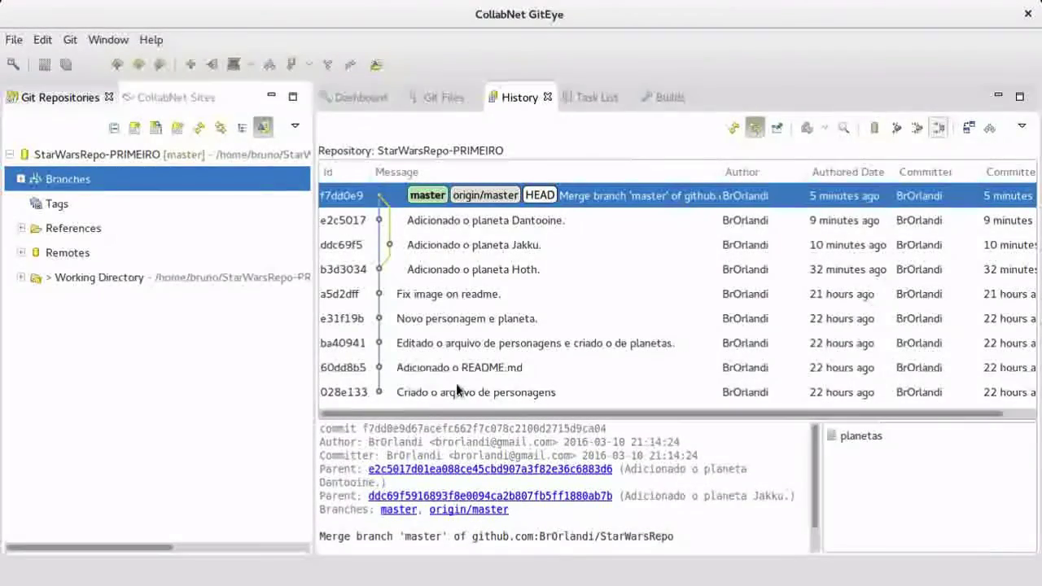
drag(314, 358, 251, 358)
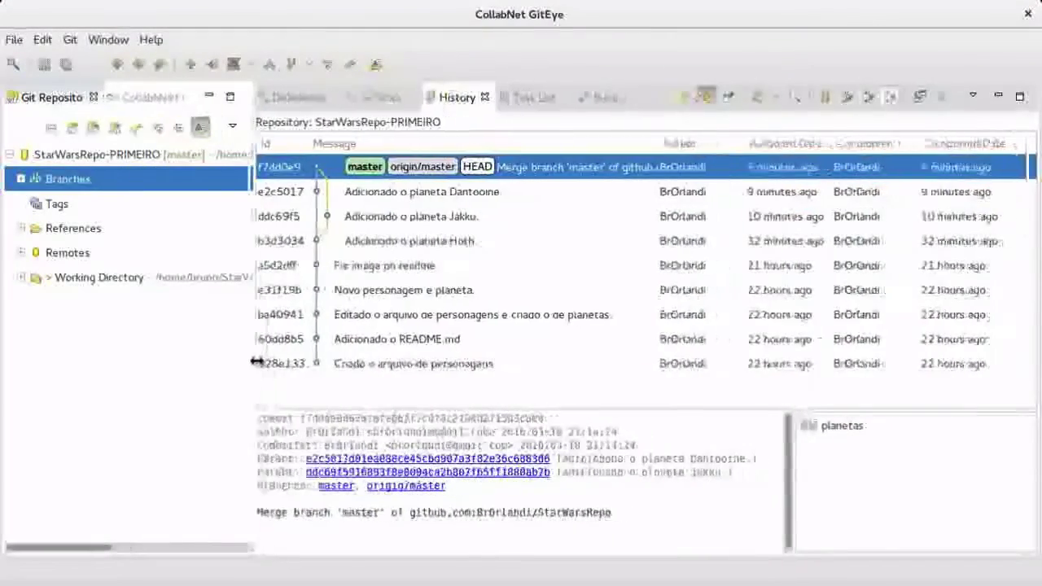
Inspect the diff of the personagens file in the commit "Criado o arquivo de personagens", resizing the detail areas for reading.
click(411, 364)
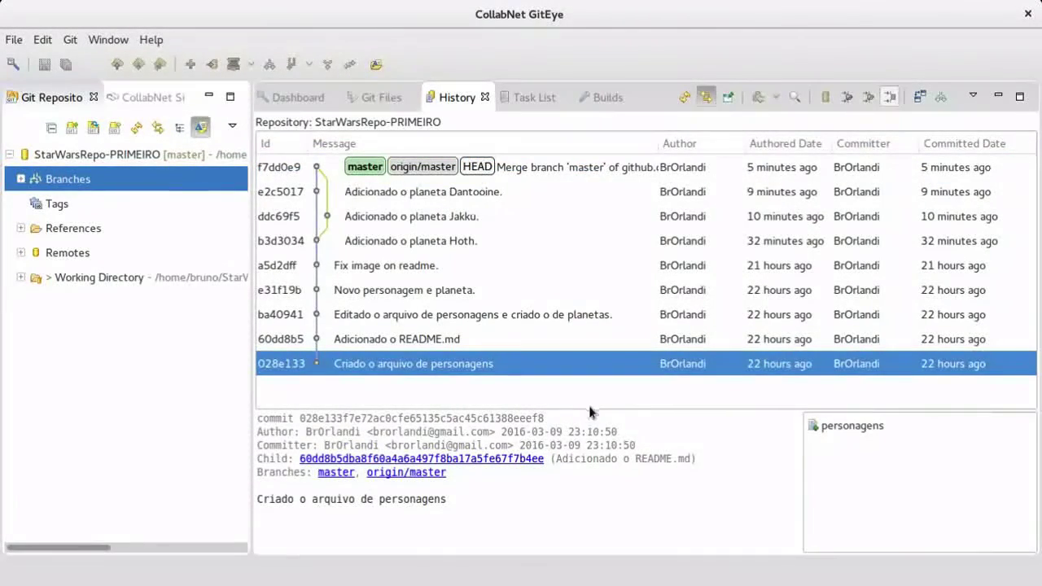
drag(597, 414, 597, 399)
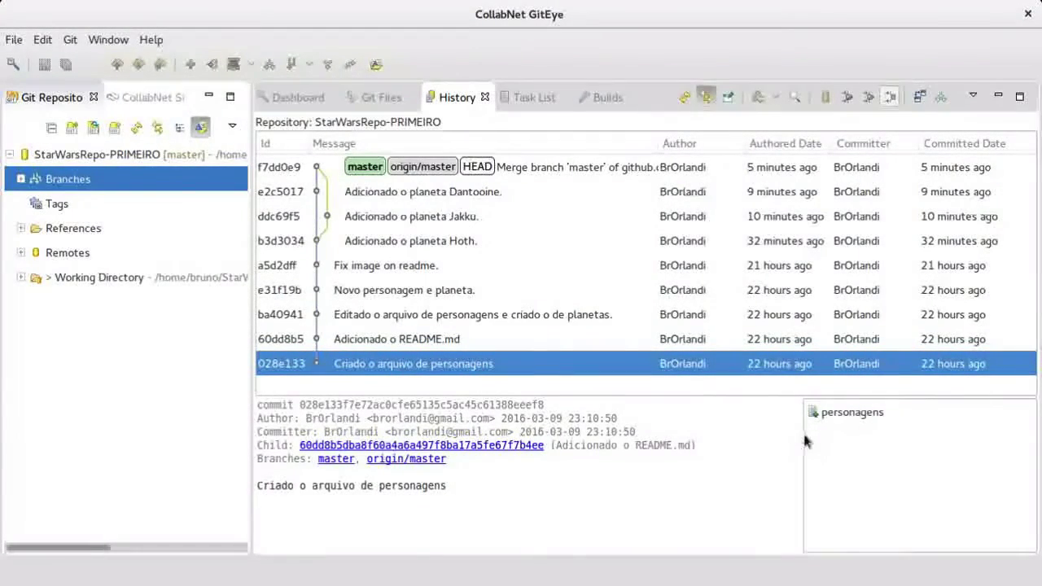
drag(803, 435, 726, 437)
click(775, 413)
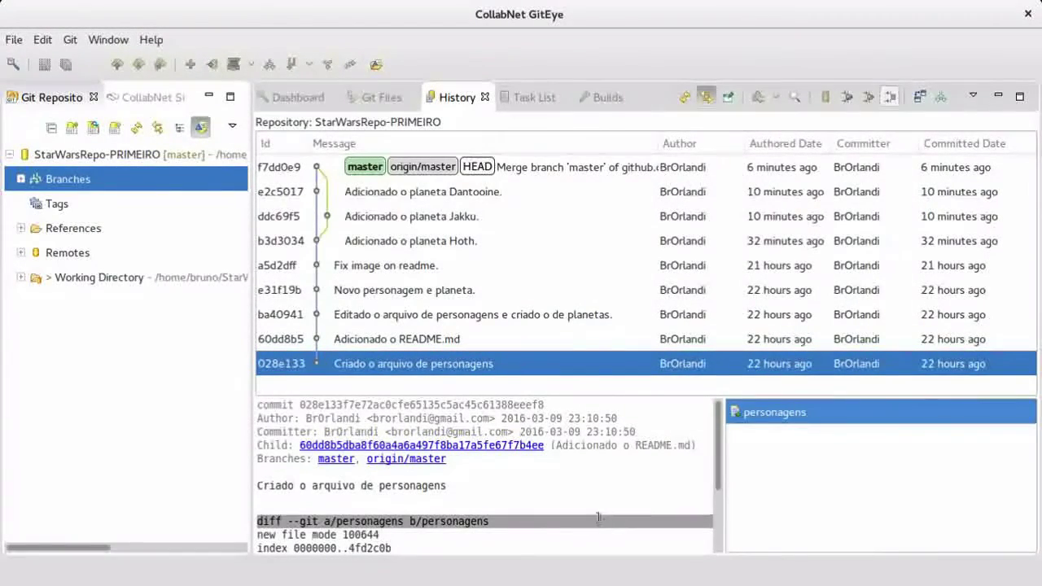
scroll(598, 517, down, 3)
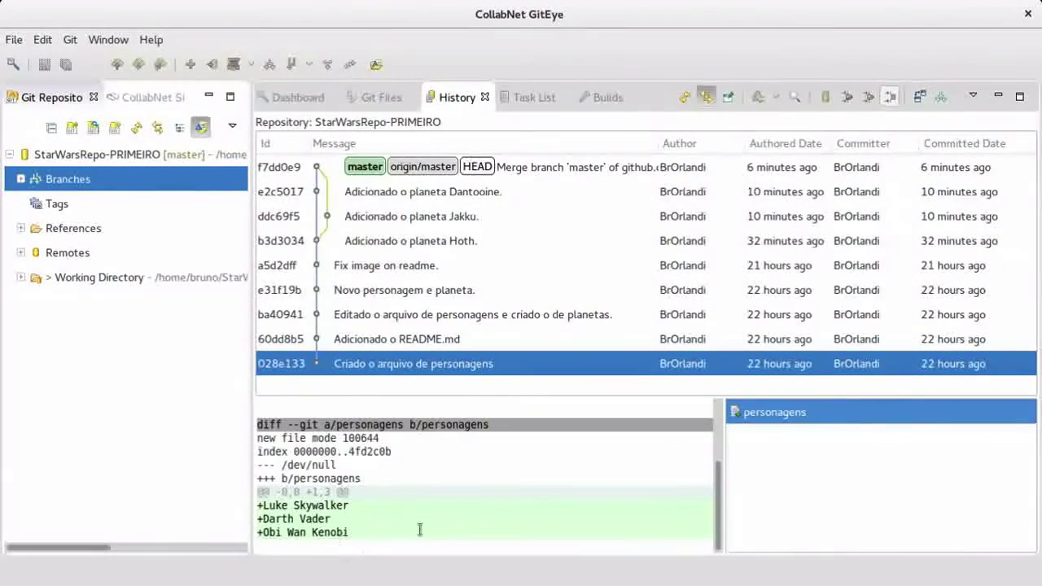
Review the details of the successive commits from "Adicionado o README.md" up to "Adicionado o planeta Hoth.".
click(490, 342)
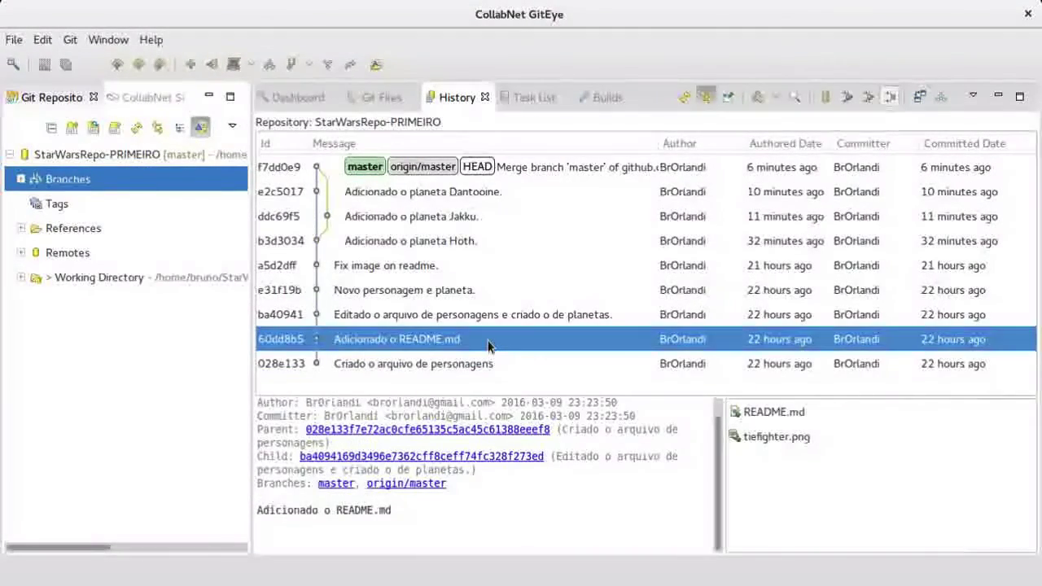
key(Up)
key(Up)
key(Up)
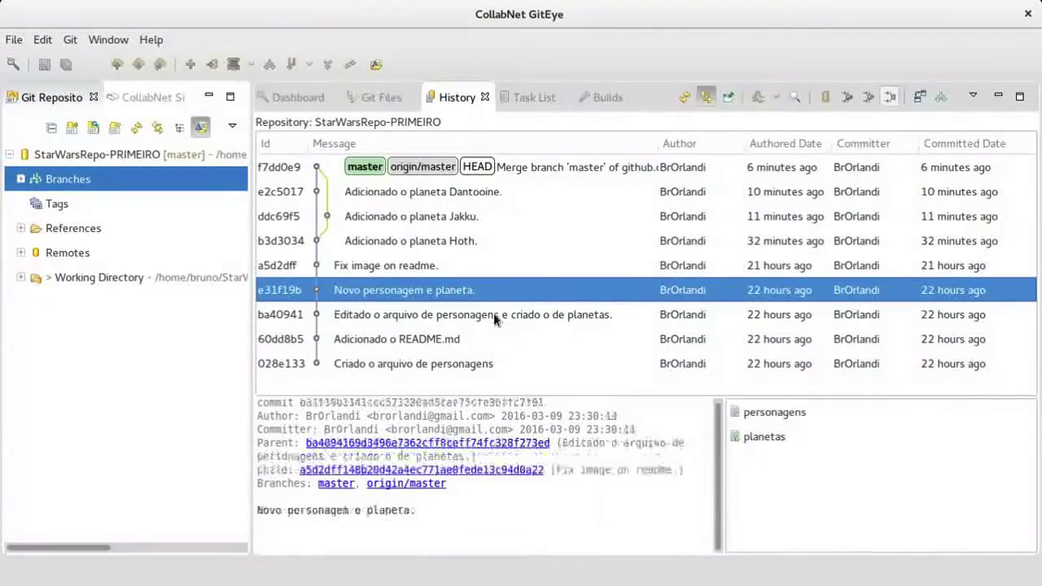
key(Up)
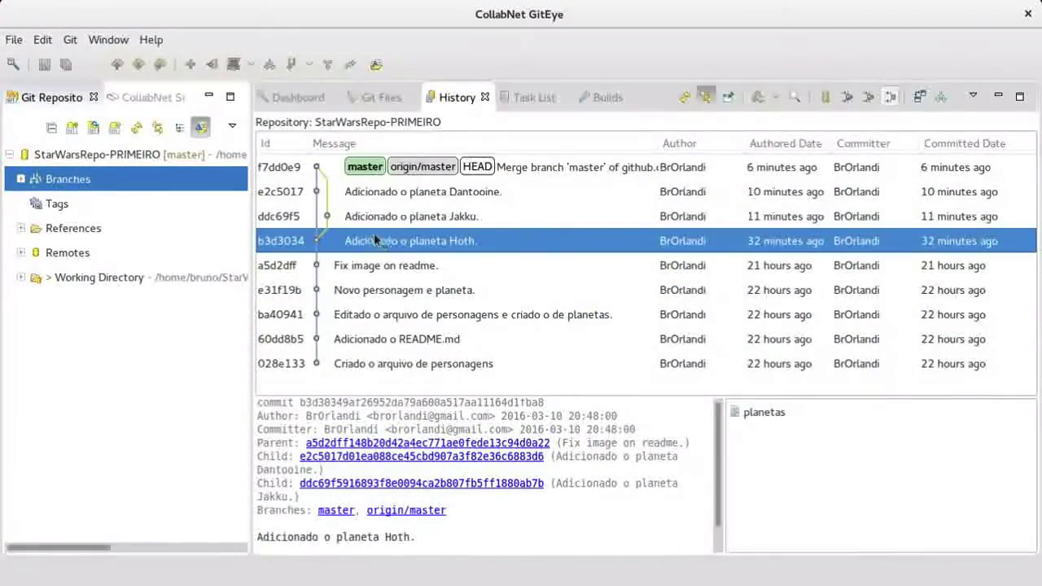
Review the details of the commits from "Fix image on readme." up to the merge commit of branch 'master', including its planetas file entry.
key(Down)
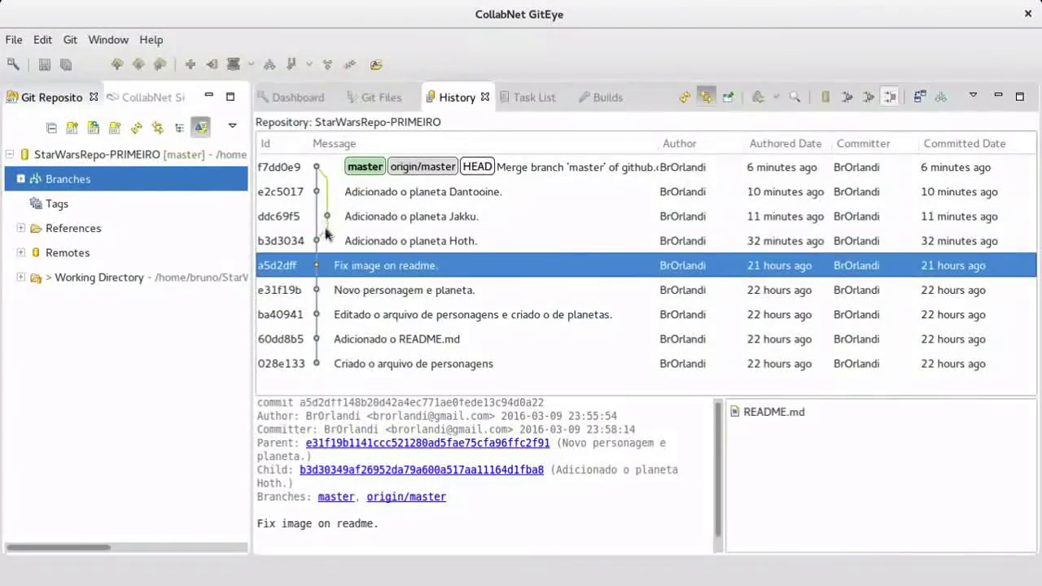
click(330, 245)
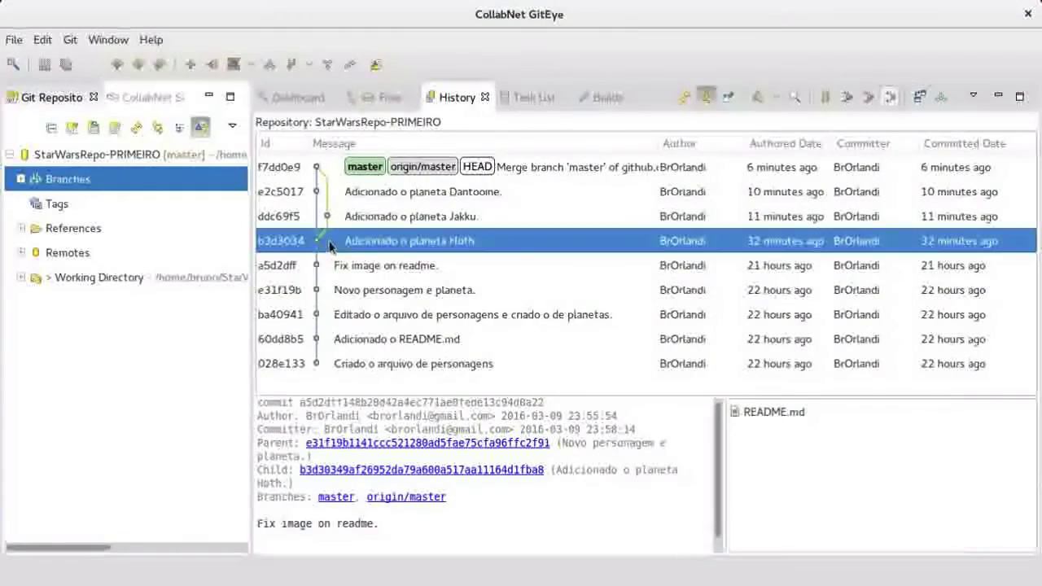
click(334, 218)
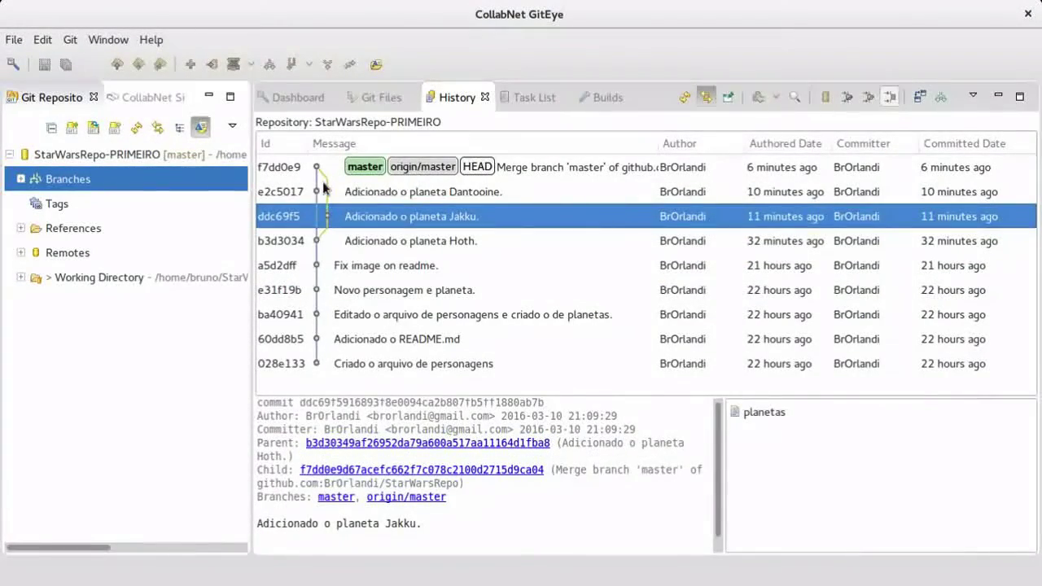
key(Up)
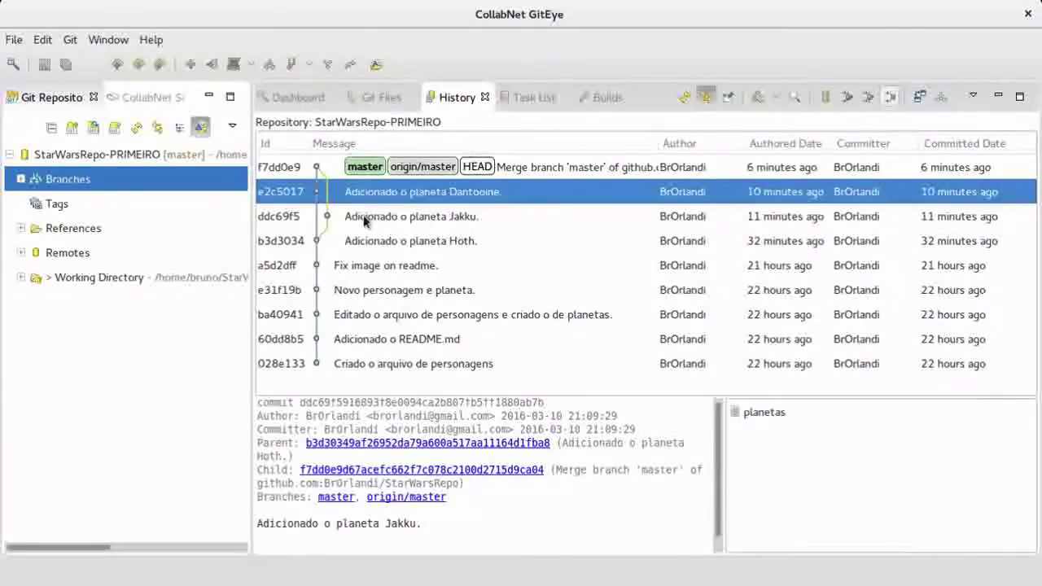
key(Up)
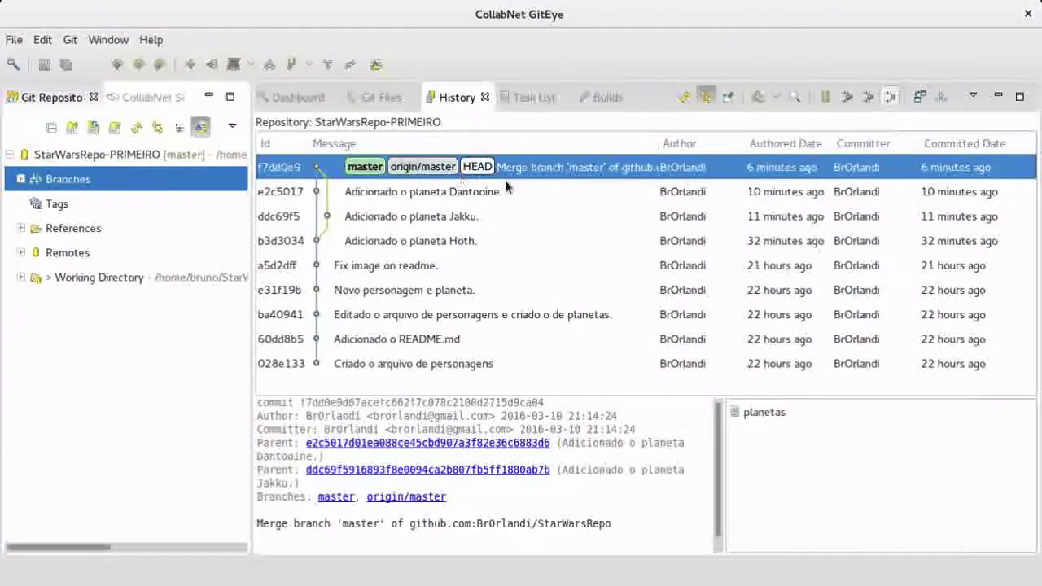
scroll(598, 494, down, 1)
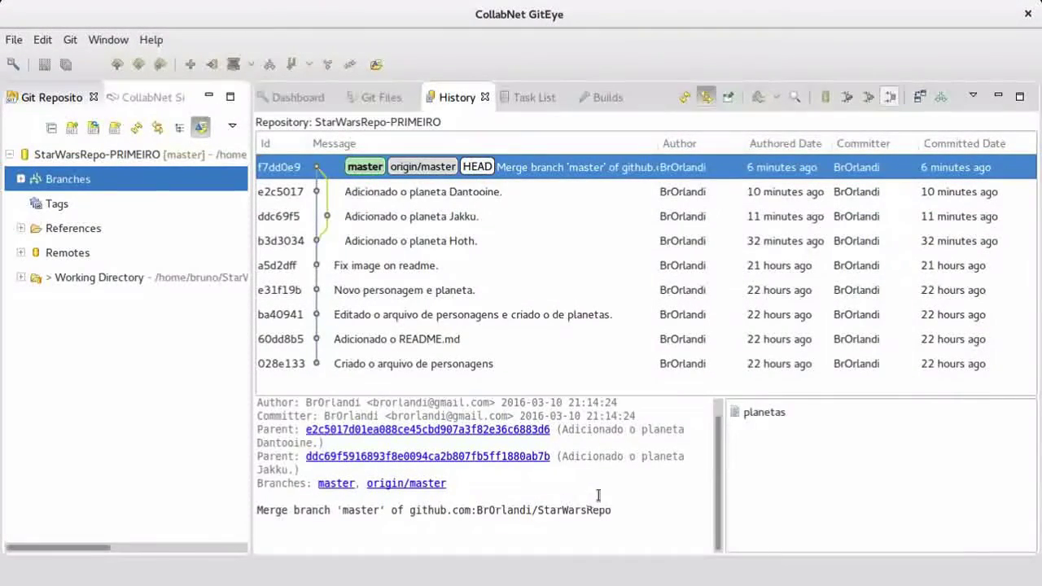
click(736, 412)
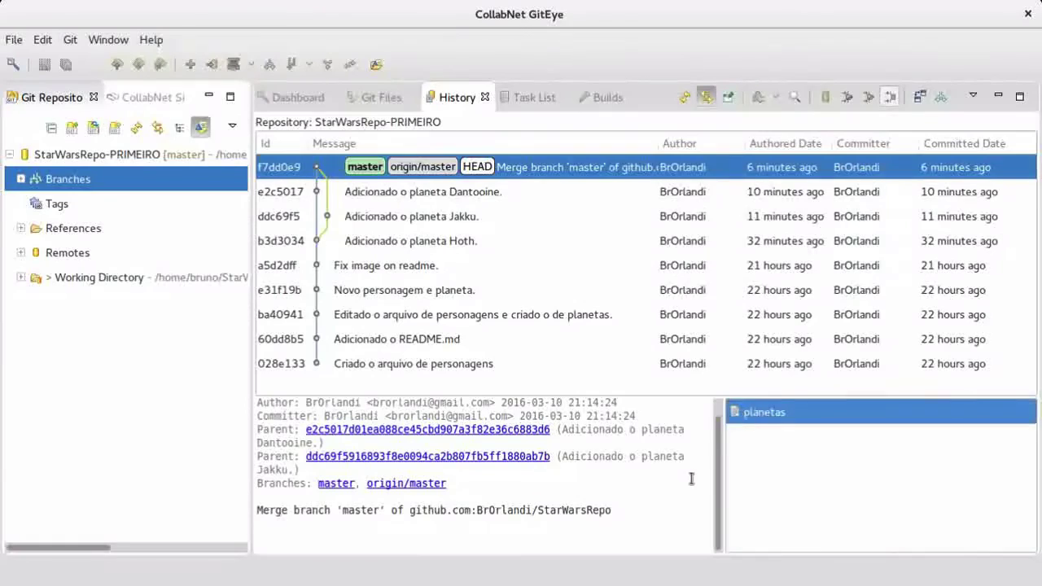
Inspect the planetas diffs in the commits "Adicionado o planeta Dantooine." and "Adicionado o planeta Jakku.".
click(526, 195)
click(758, 415)
scroll(581, 505, down, 2)
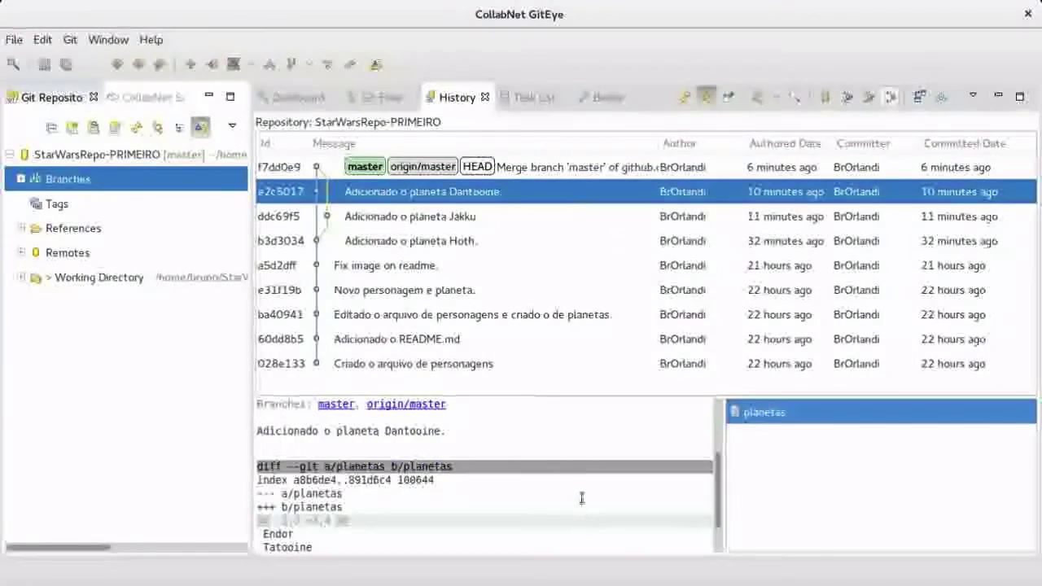
scroll(581, 498, down, 1)
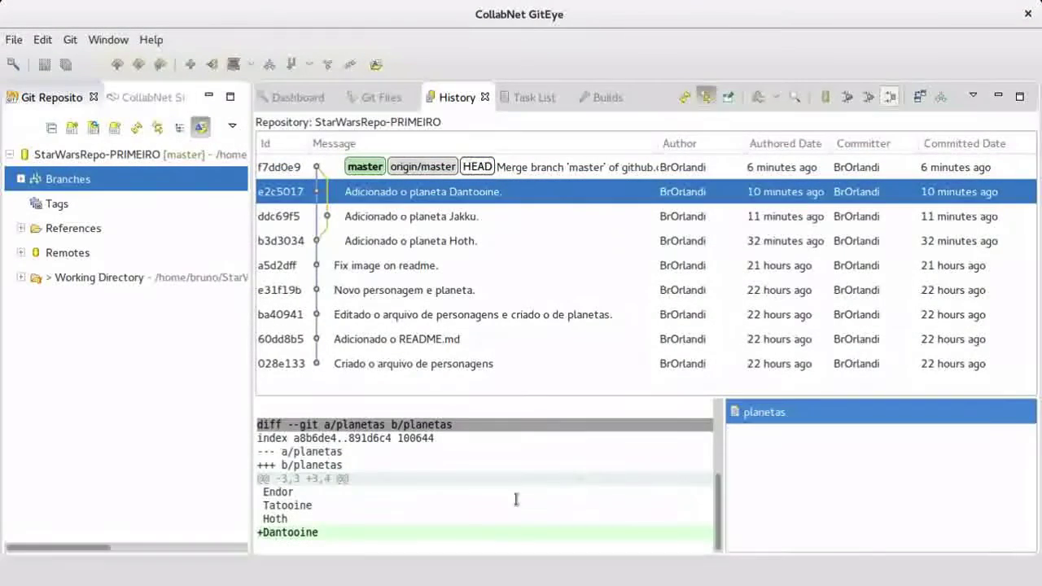
click(418, 216)
click(798, 411)
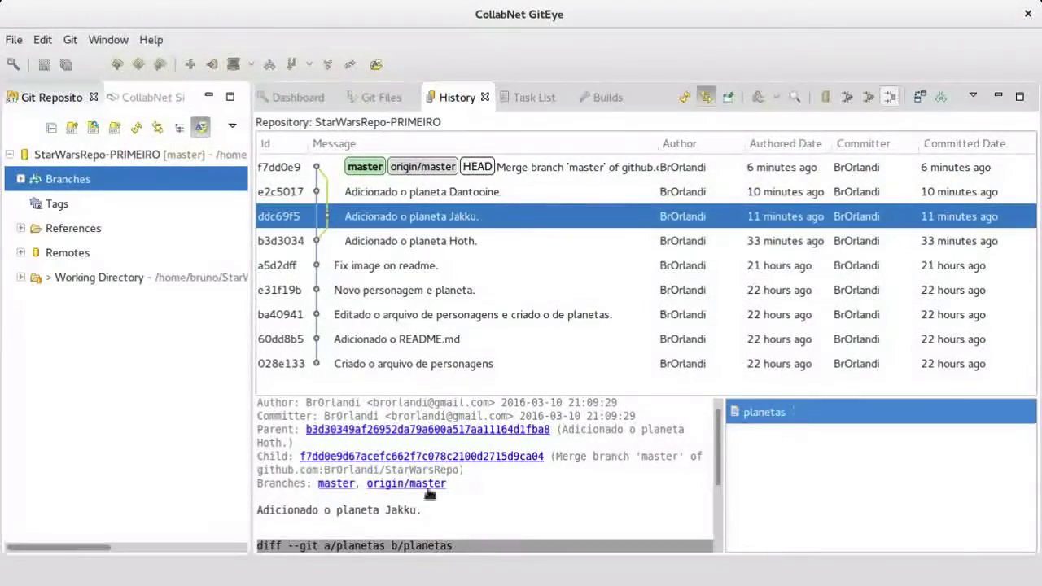
scroll(318, 517, down, 3)
Inspect the personagens diff in the commit "Editado o arquivo de personagens e criado o de planetas.".
click(399, 269)
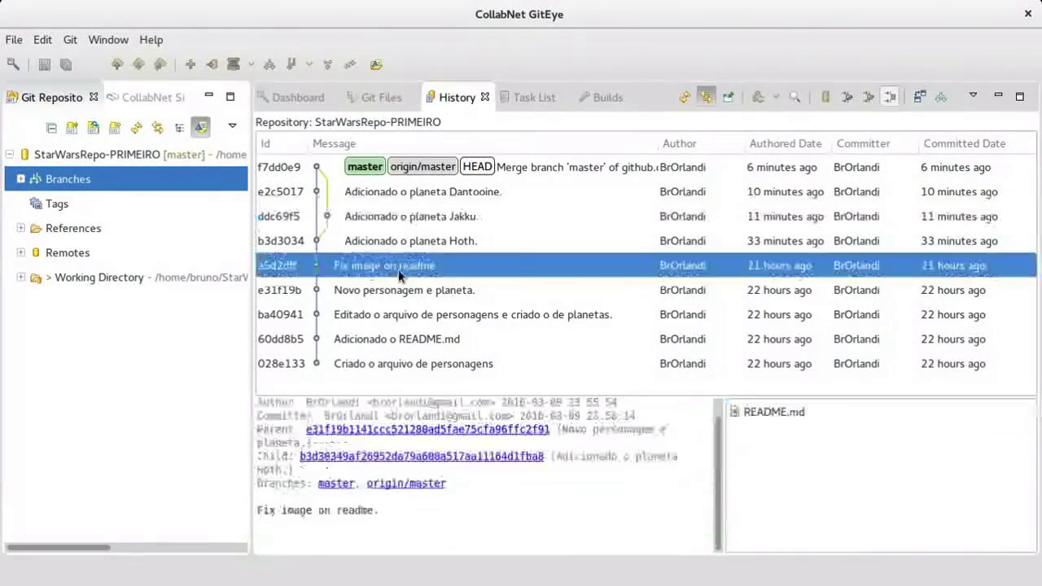
key(Down)
key(Down)
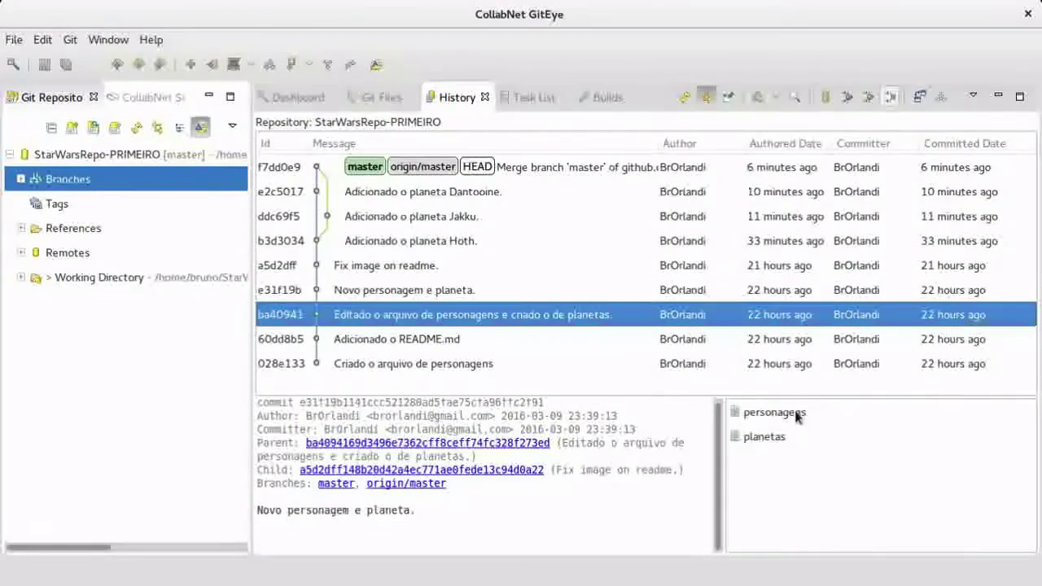
click(797, 413)
scroll(569, 464, down, 5)
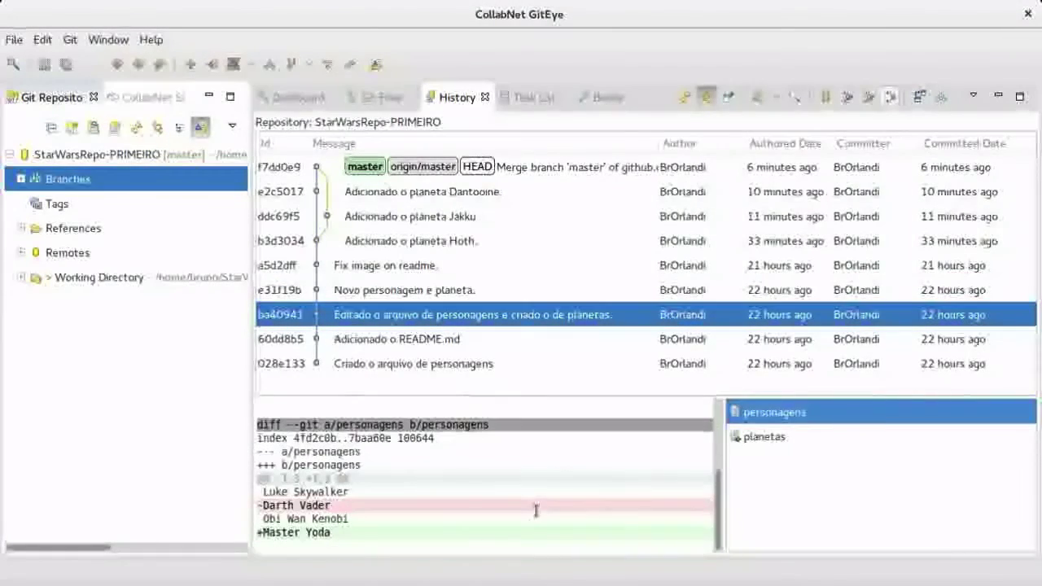
click(737, 437)
click(745, 417)
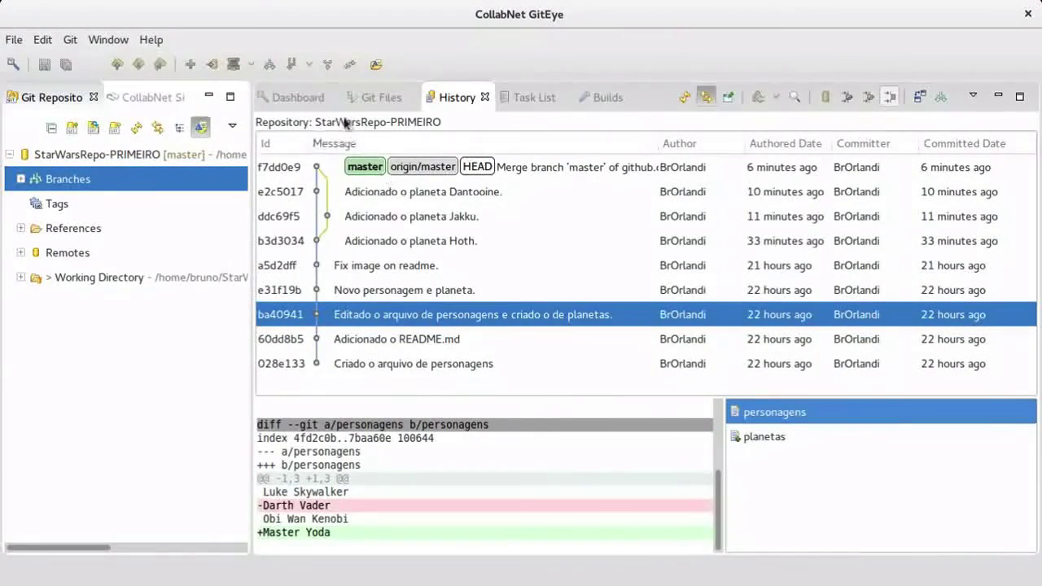
Stage the pending .project file and place the cursor in the commit message.
click(375, 97)
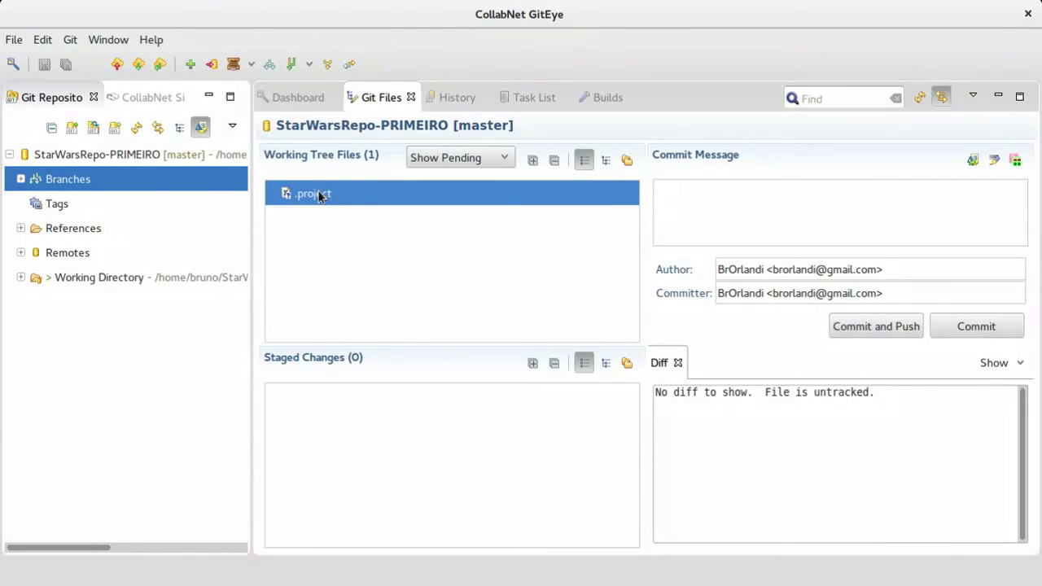
drag(319, 196, 324, 417)
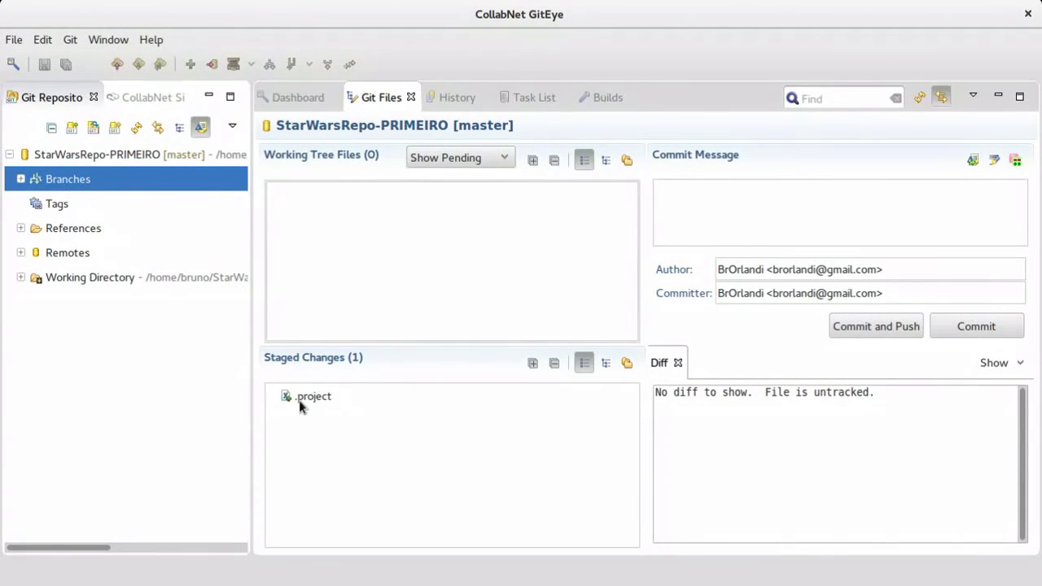
click(298, 400)
click(742, 200)
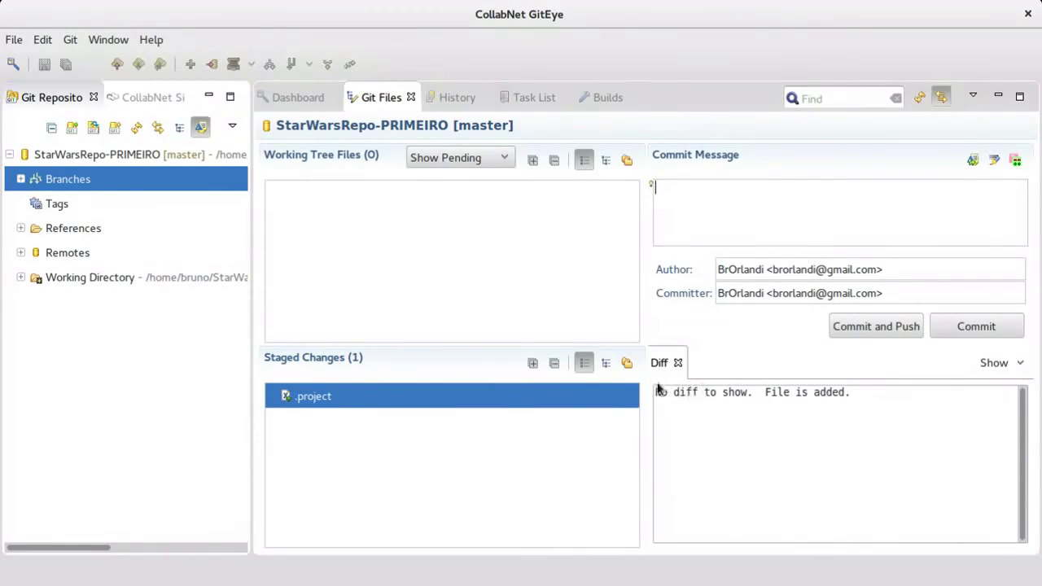
Unstage .project back to the working tree files and inspect its diff information.
drag(620, 396, 604, 293)
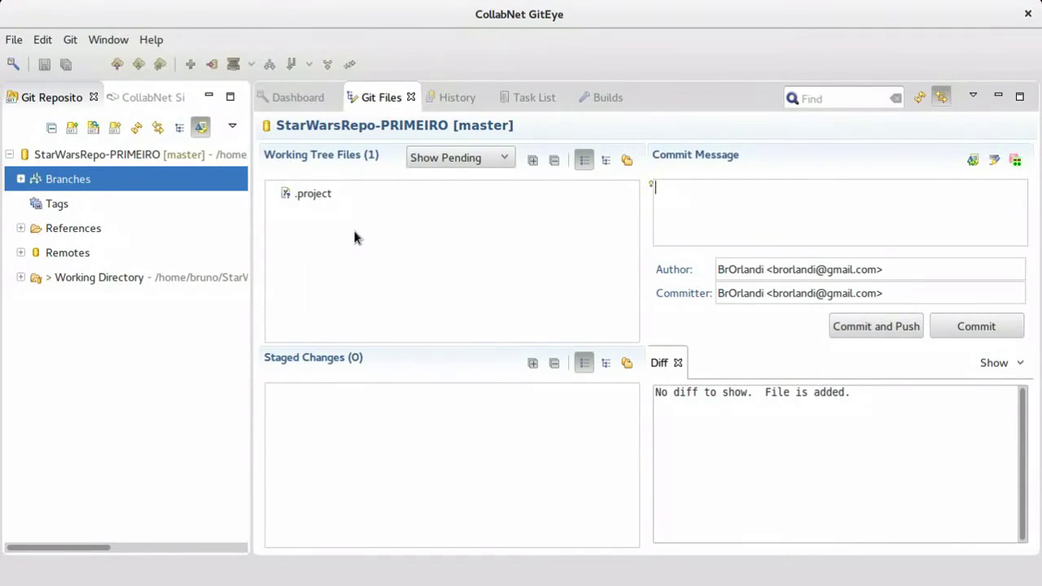
click(317, 199)
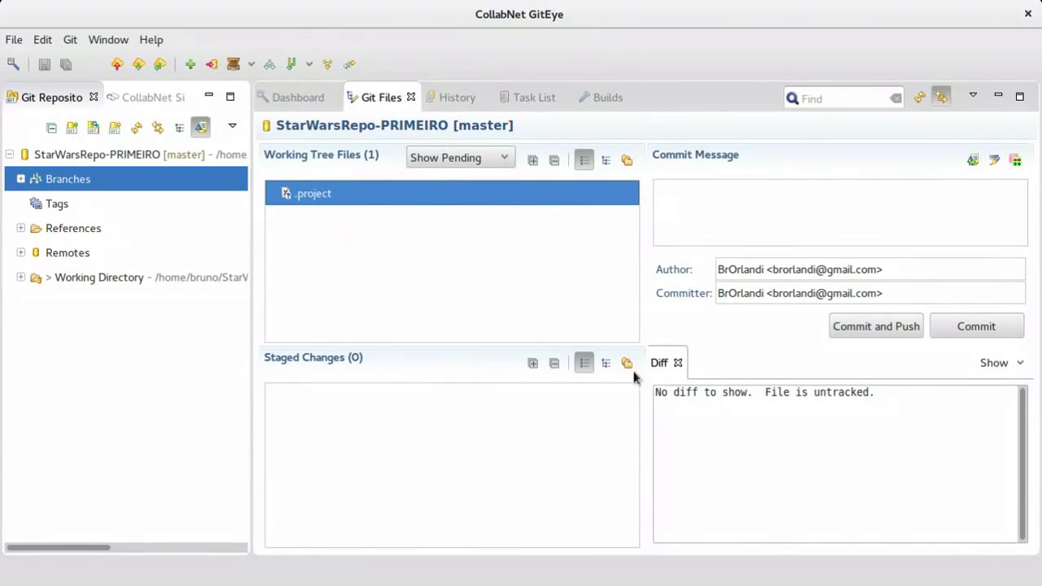
drag(692, 394, 655, 393)
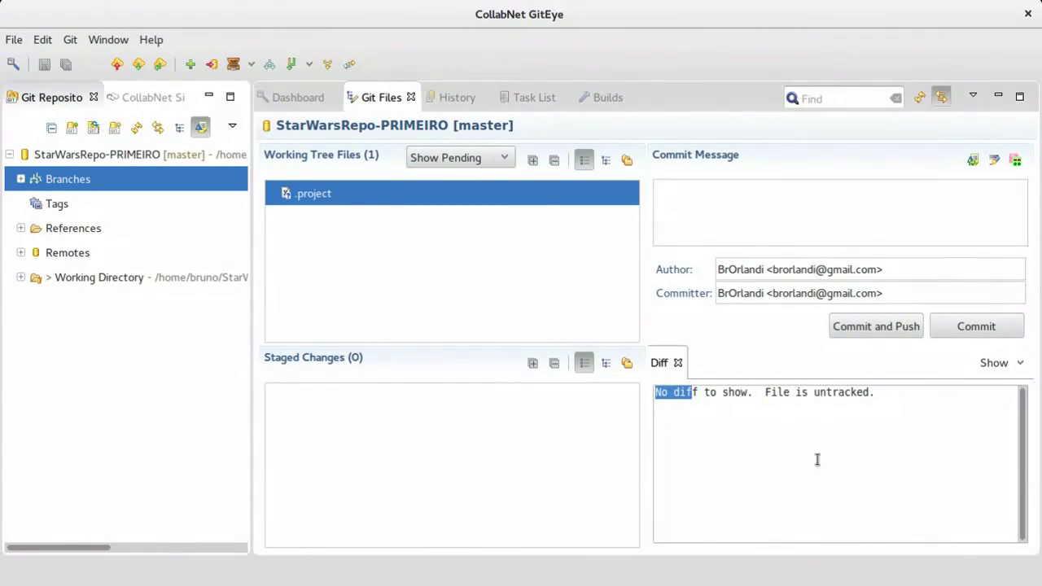
click(851, 416)
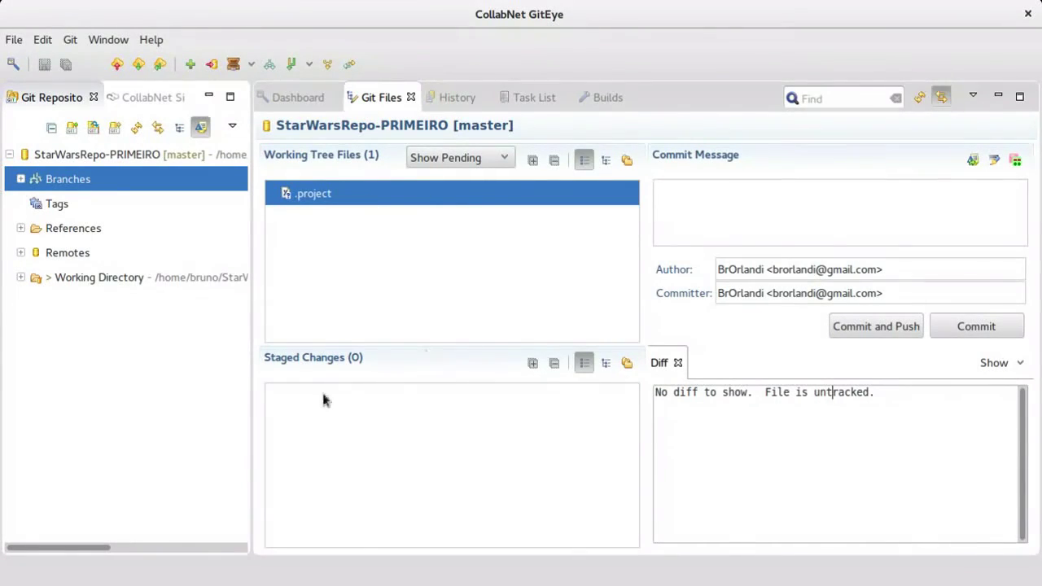
drag(322, 399, 343, 406)
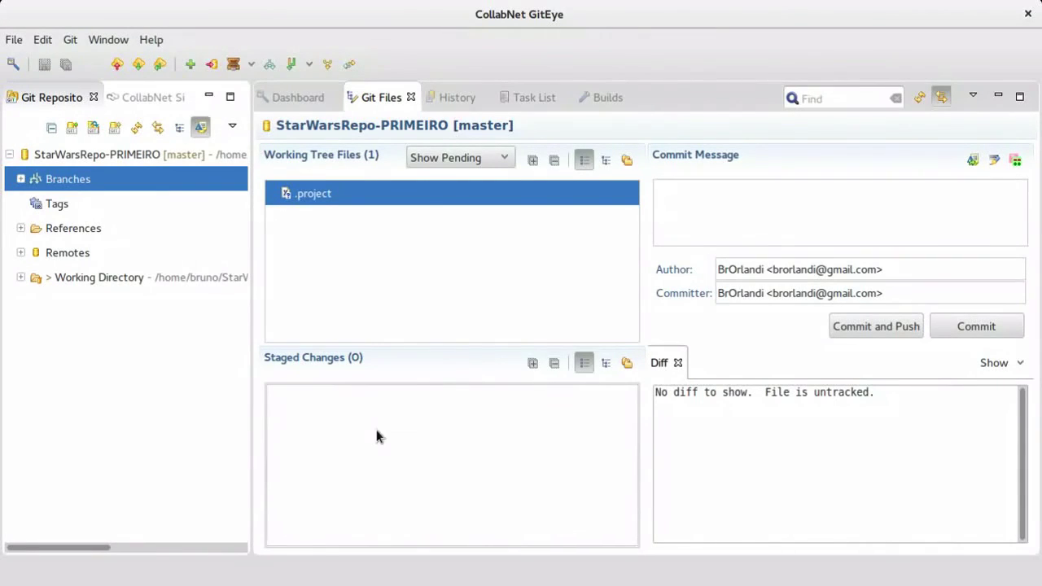
click(705, 194)
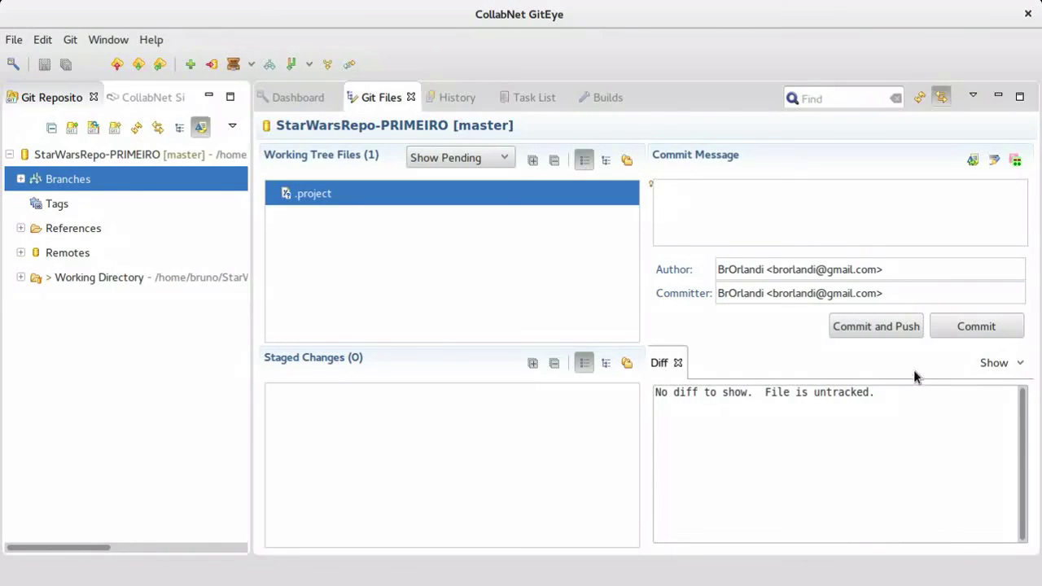
Show the details of the commit "Adicionado o planeta Hoth." in the history and return to the repository's Git files.
click(457, 97)
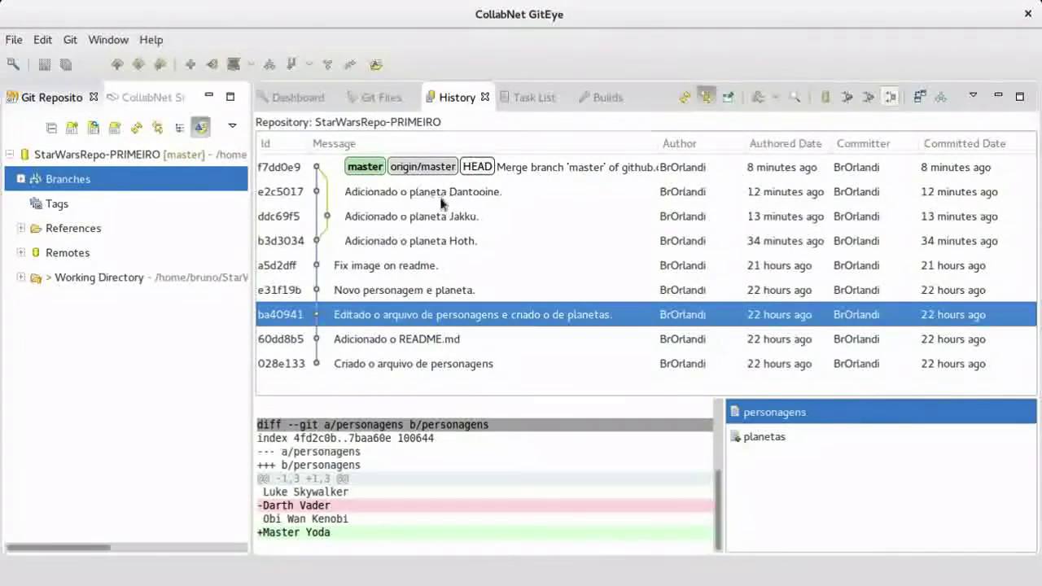
click(438, 241)
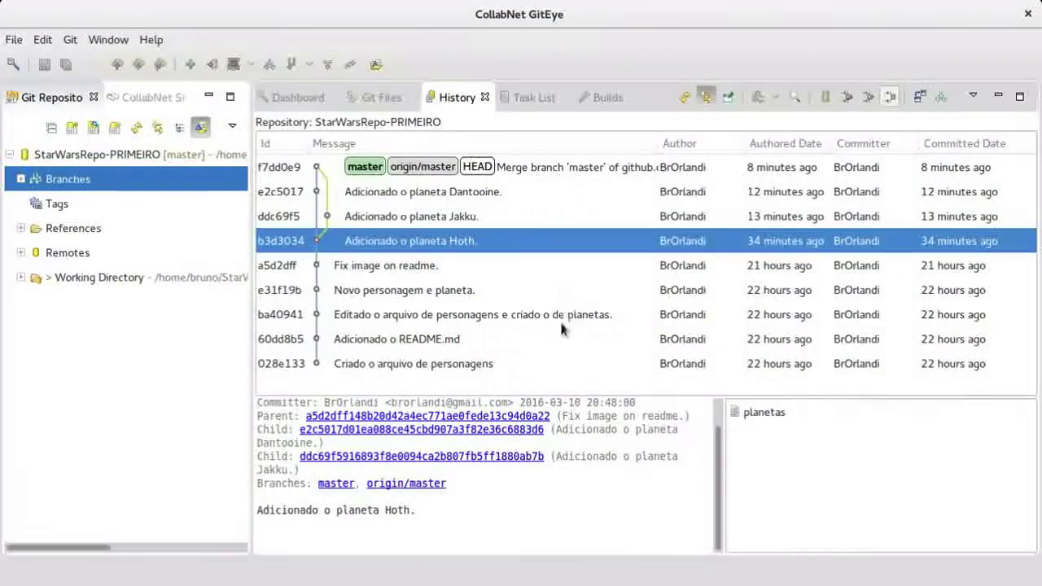
click(381, 97)
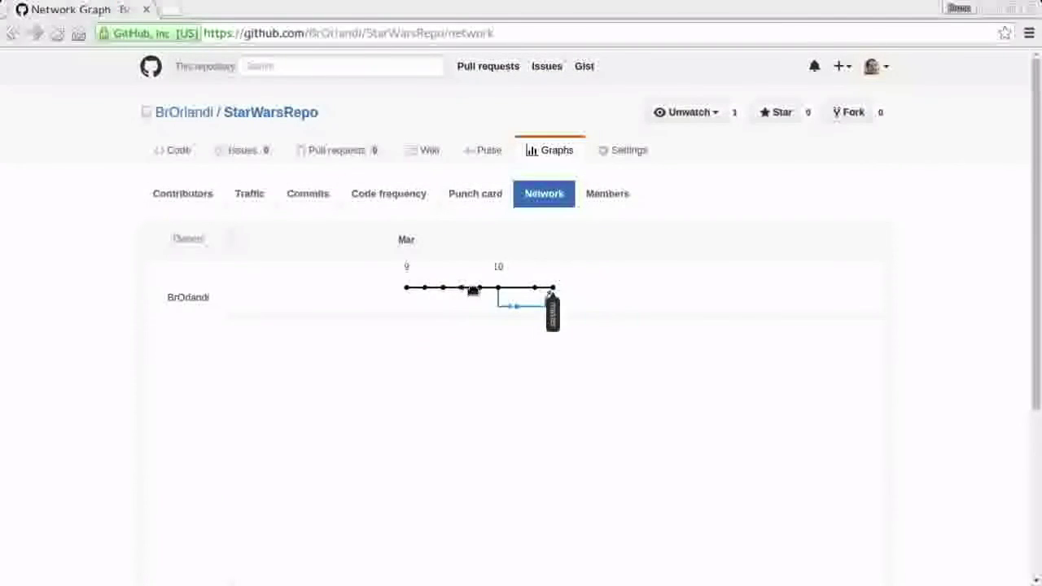
In the browser's GitHub network graph of StarWarsRepo, open the "Fix image on readme" commit, view its README.md diff and close it.
click(478, 291)
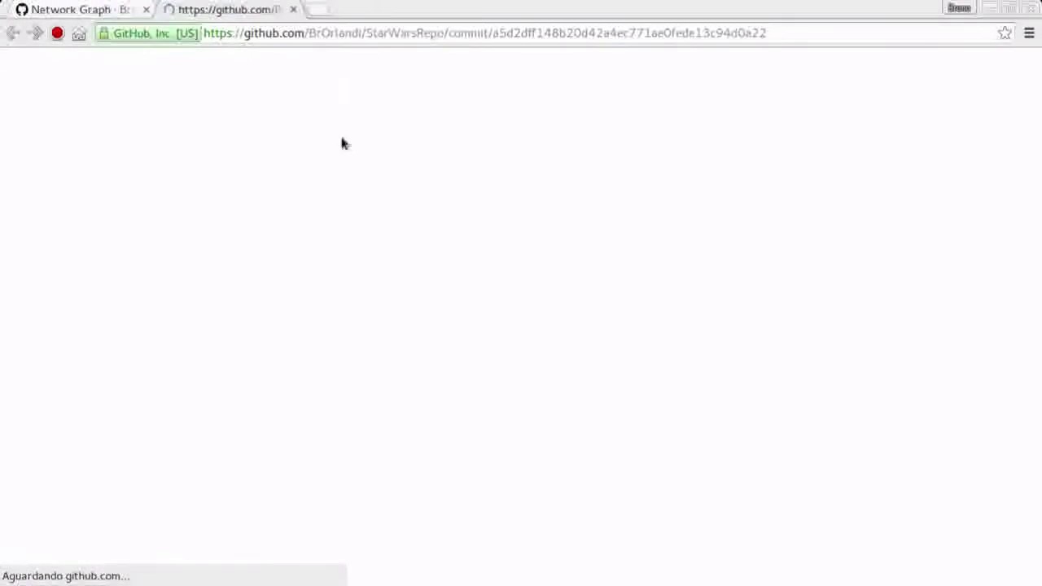
scroll(481, 383, down, 3)
scroll(423, 370, down, 2)
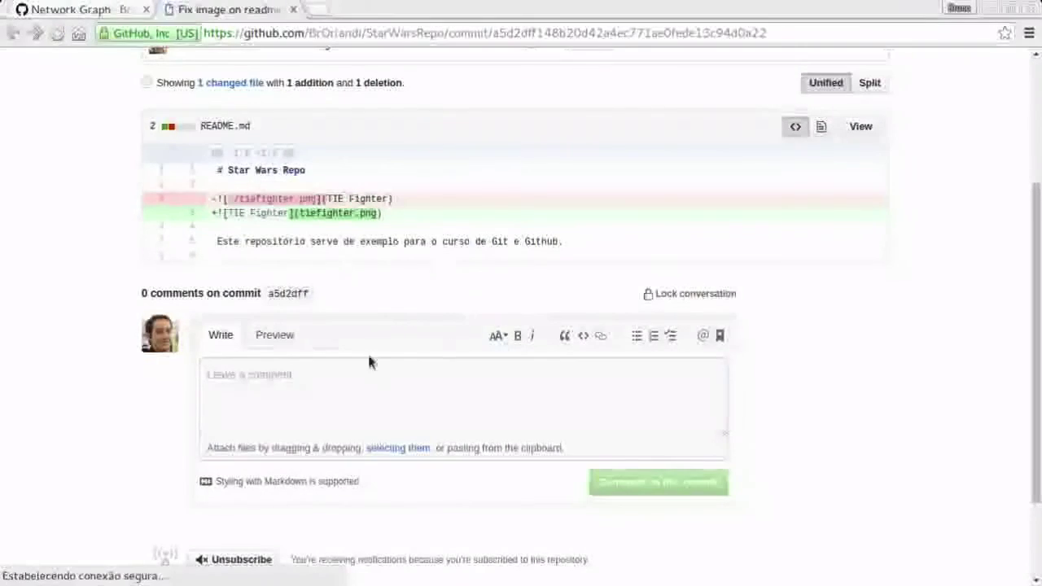
click(294, 10)
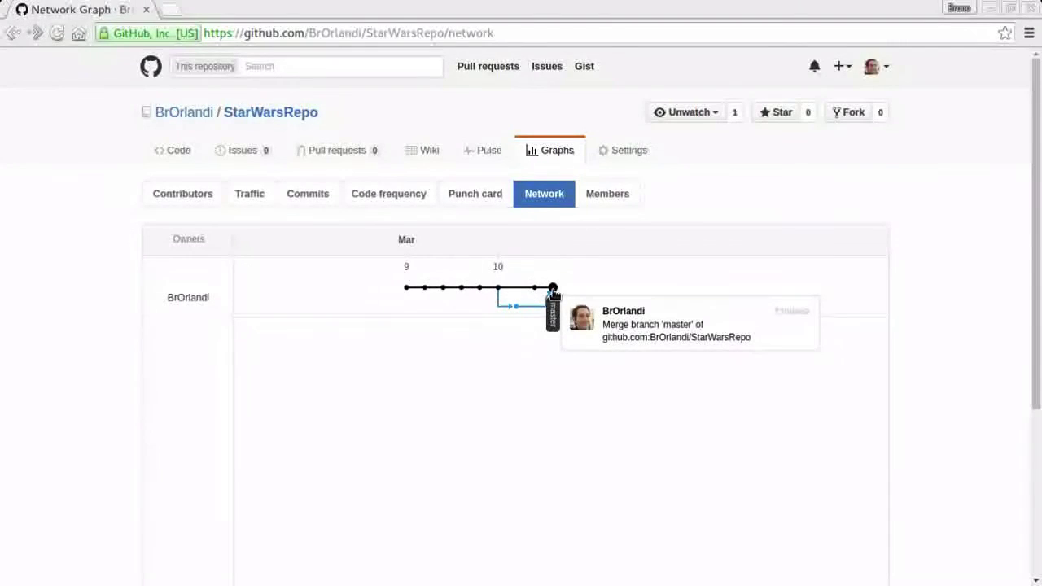
Open the latest merge commit on master from the network graph and examine its planetas diff.
click(552, 291)
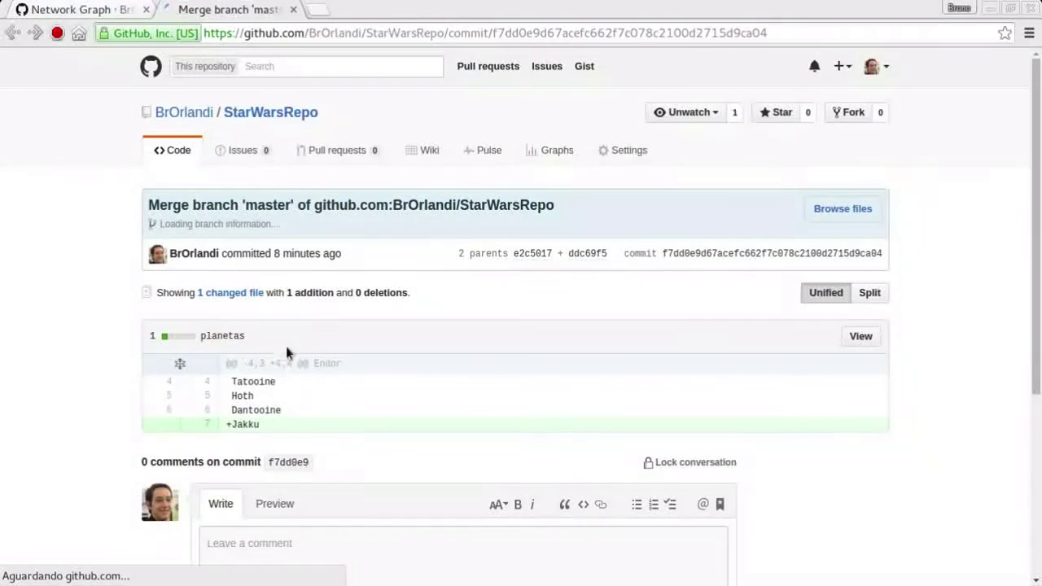
scroll(331, 319, down, 2)
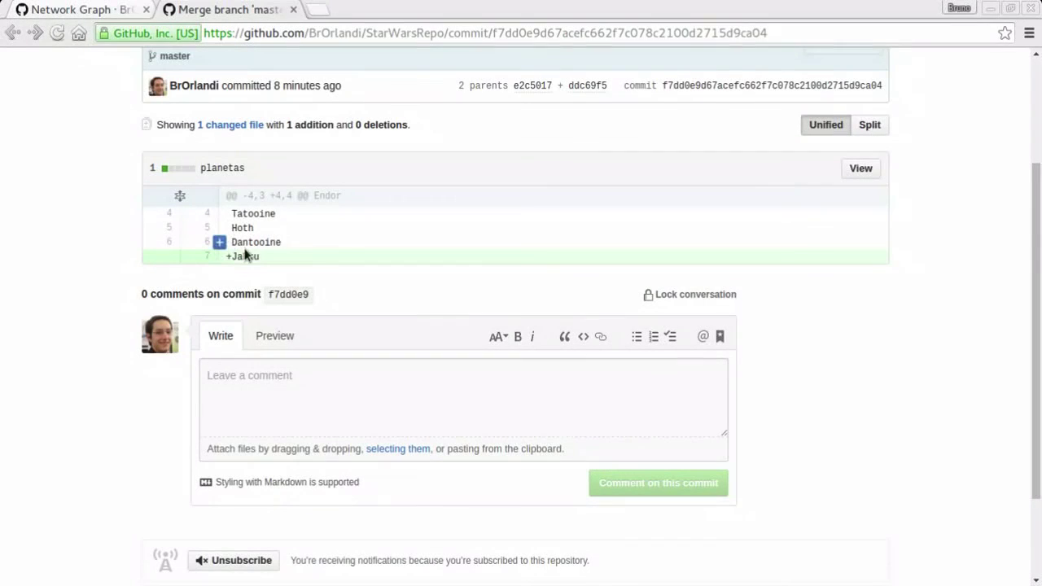
scroll(245, 261, up, 2)
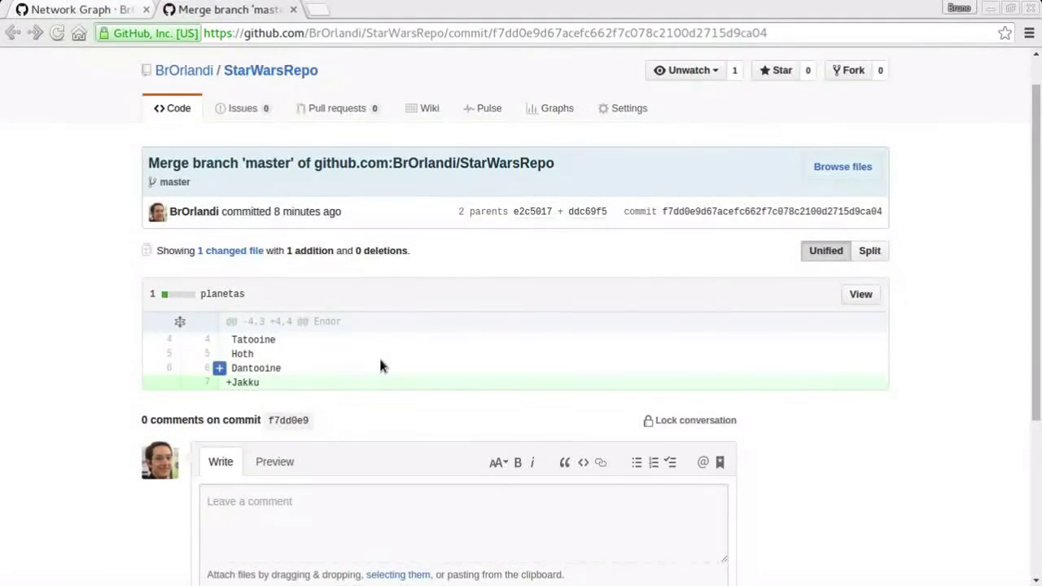
scroll(379, 355, down, 1)
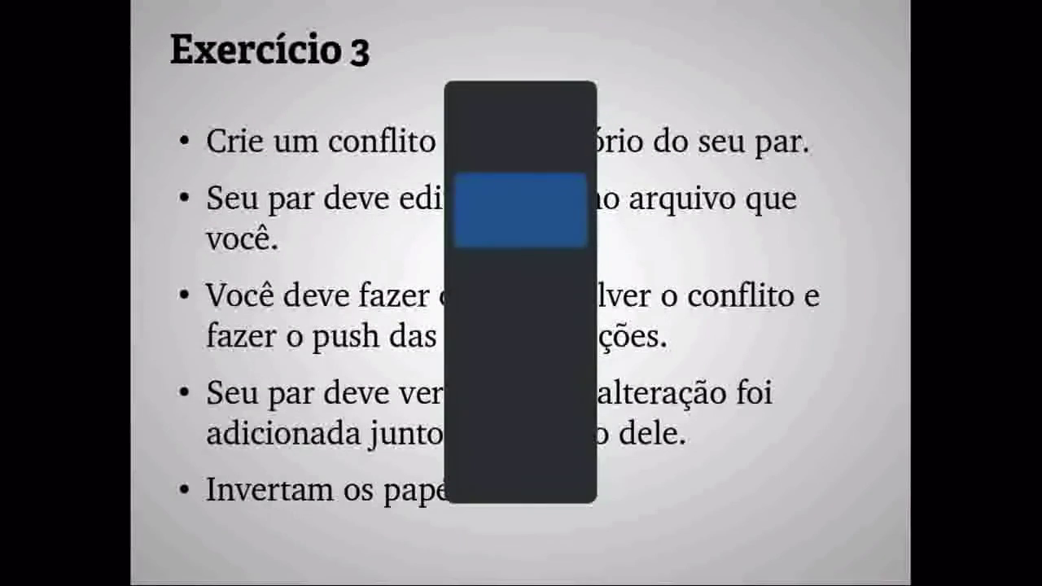
click(867, 274)
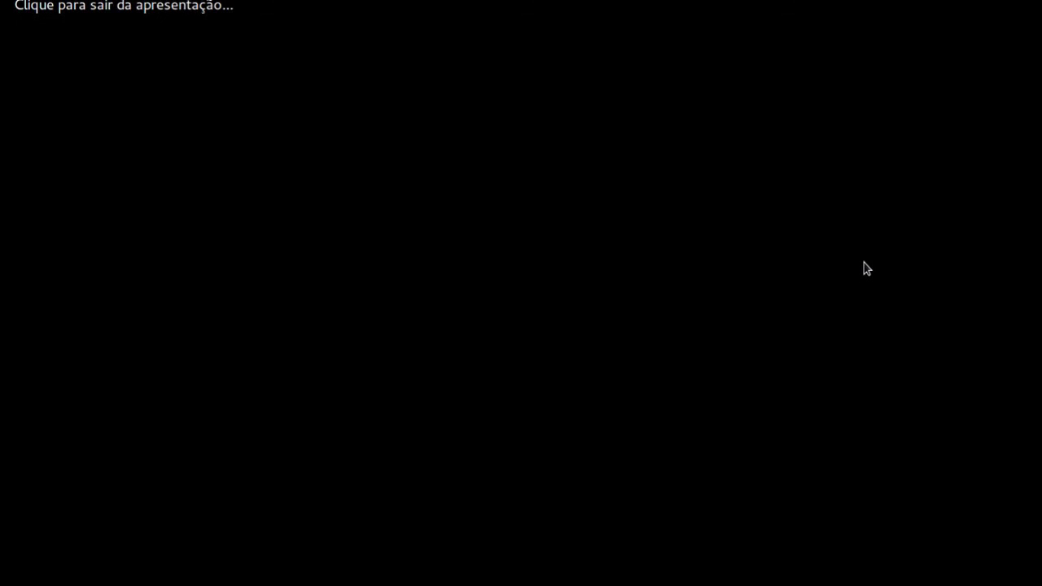